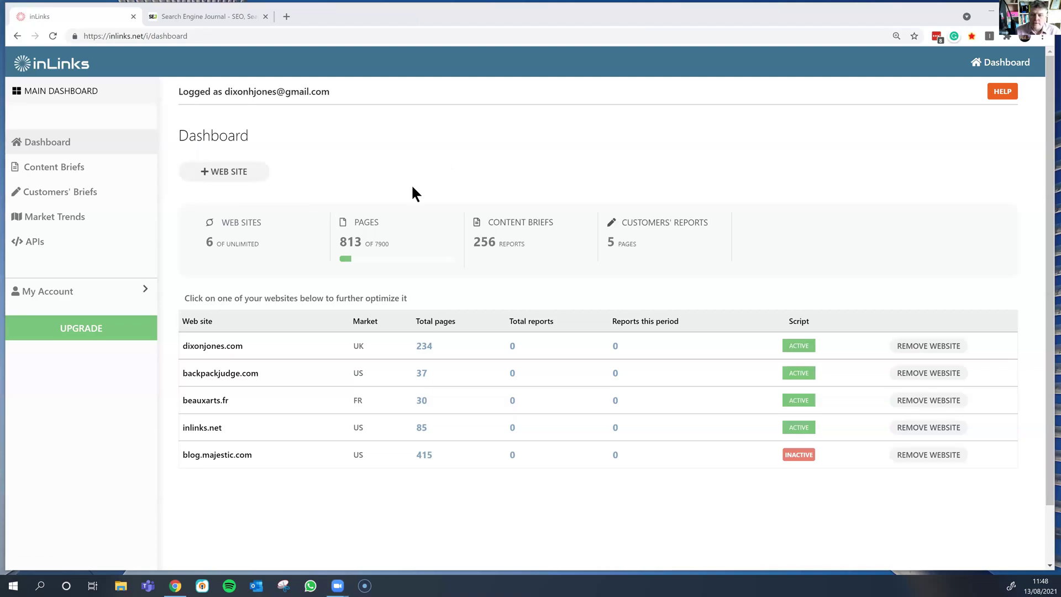
# - Add searchenginejournal.com as a new website with English / United States as its market
pyautogui.click(231, 171)
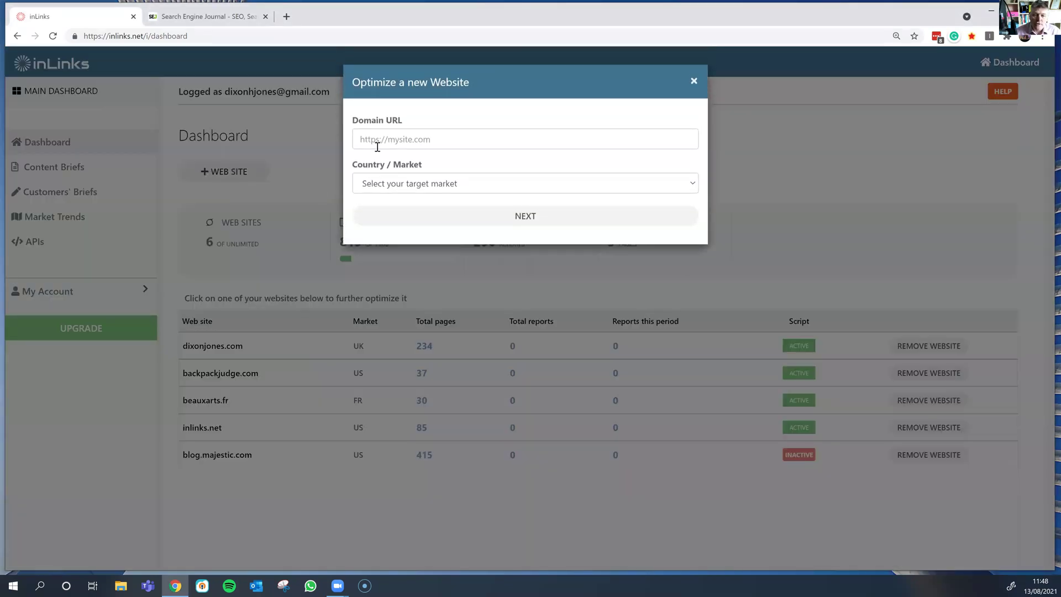
pyautogui.click(383, 142)
pyautogui.write('https://www.searchenginejournal.com/')
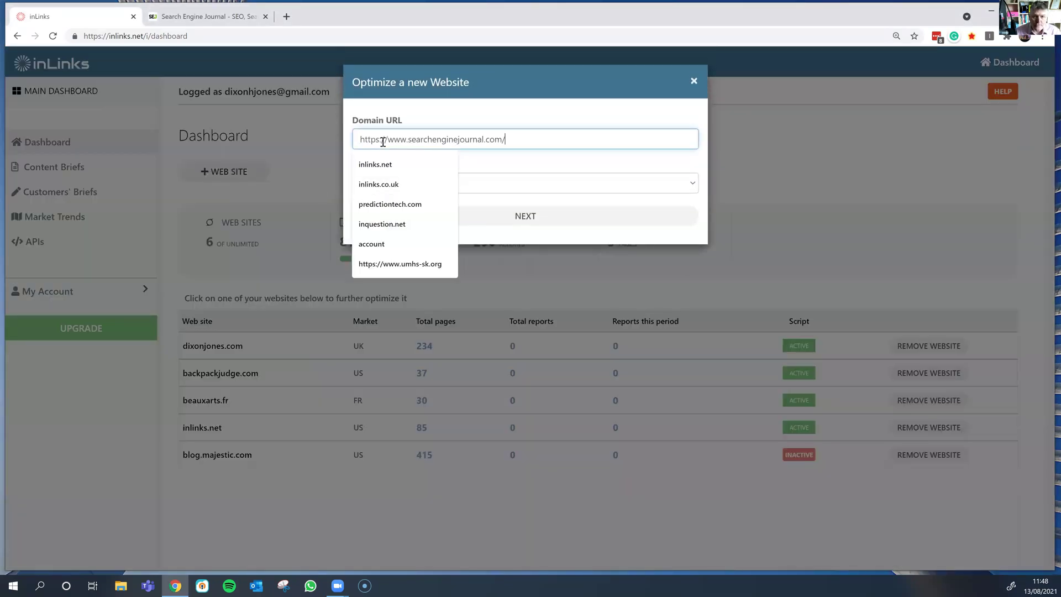
pyautogui.click(436, 177)
pyautogui.click(425, 220)
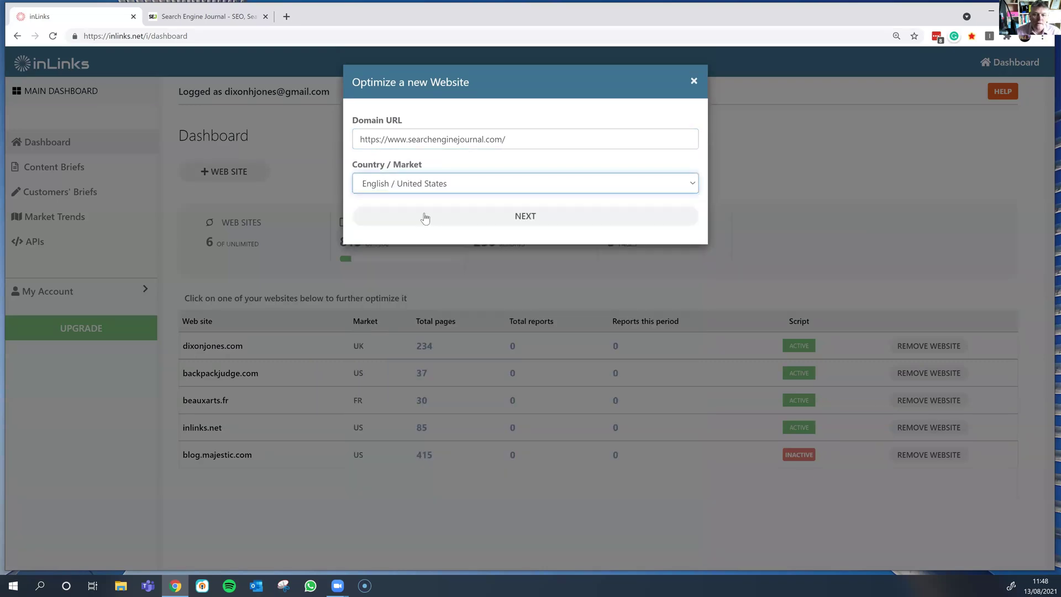
# - Start the site with 50 pages instead of the recommended page count
pyautogui.click(511, 219)
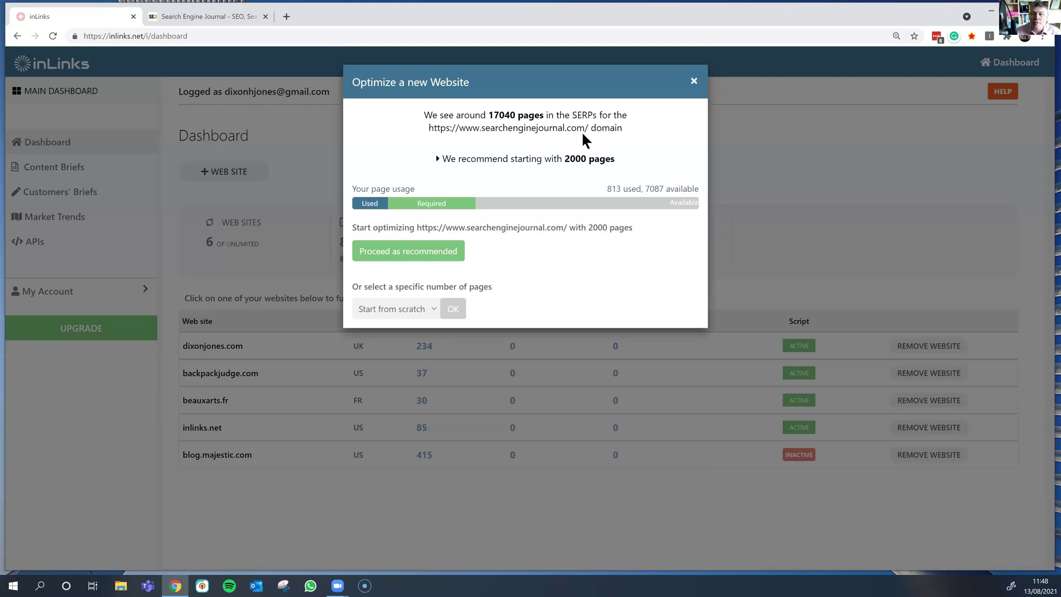
pyautogui.click(432, 306)
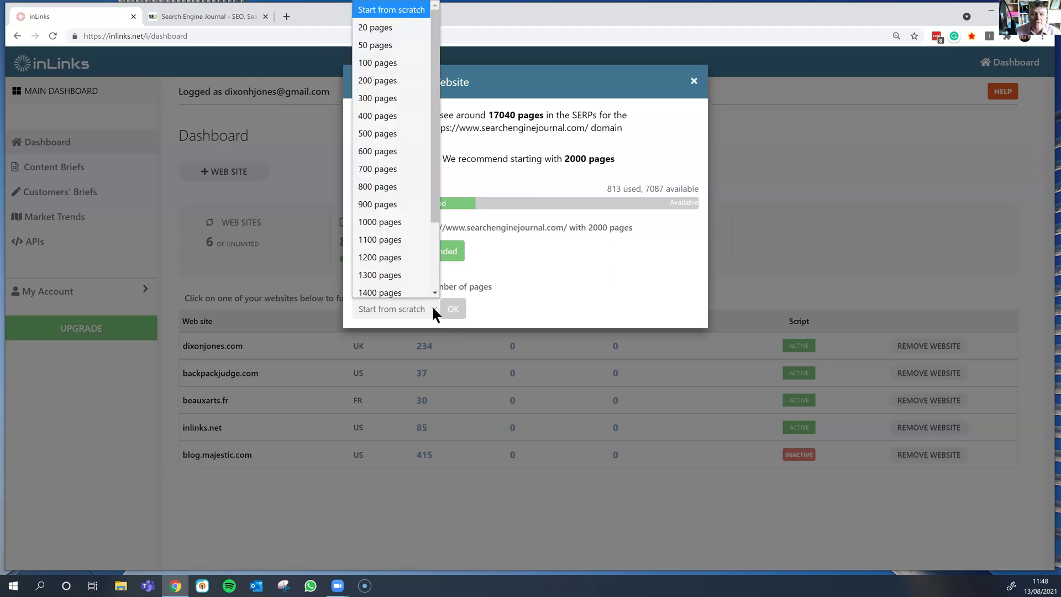
pyautogui.click(388, 43)
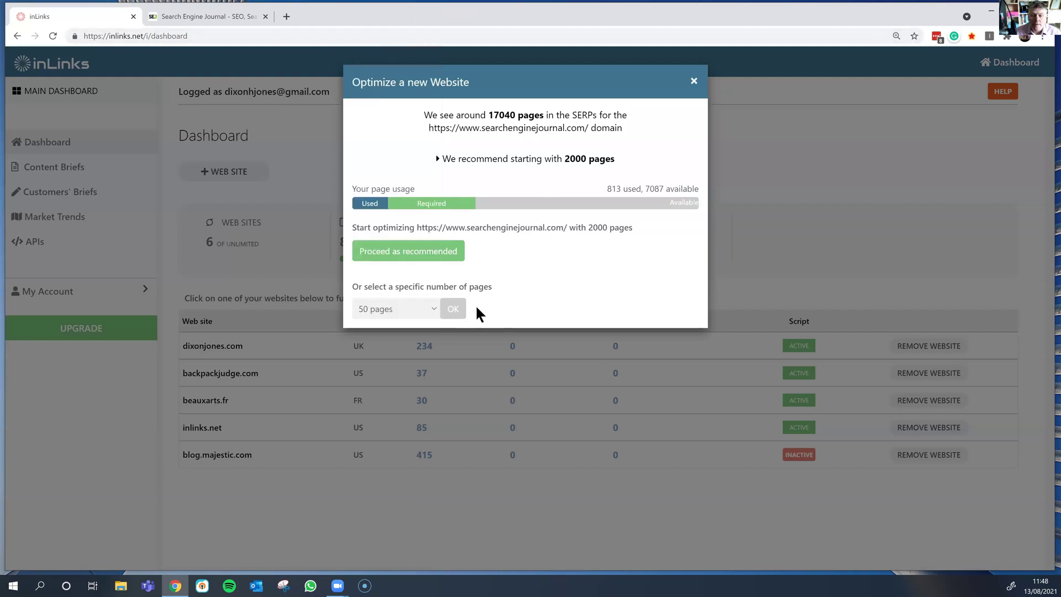
pyautogui.click(453, 309)
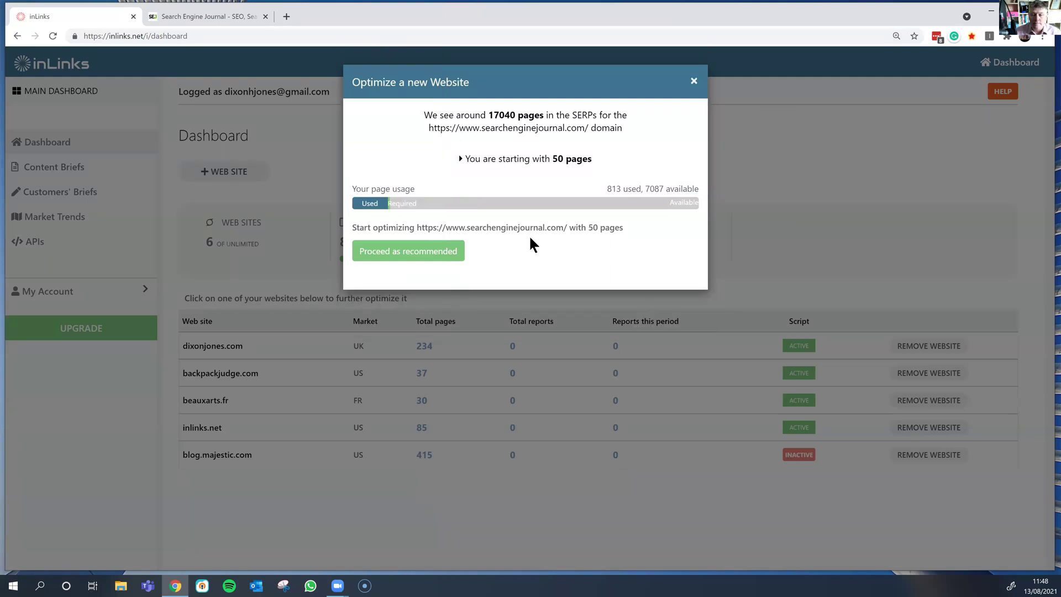
# - Proceed as recommended to import the site's 50 Top Pages
pyautogui.click(414, 251)
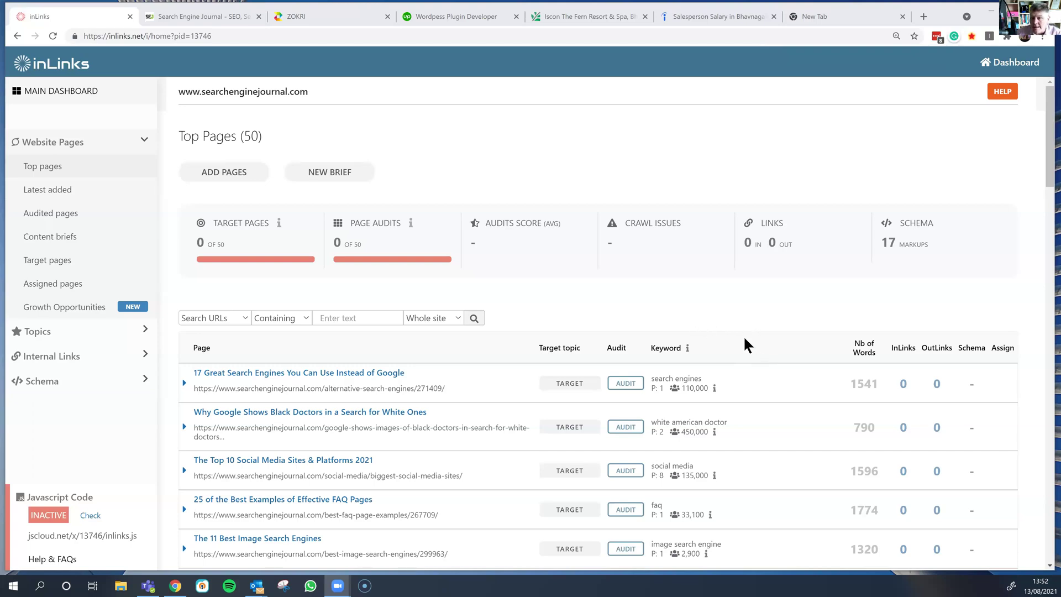
pyautogui.scroll(-2, 764, 333)
pyautogui.scroll(-2, 759, 339)
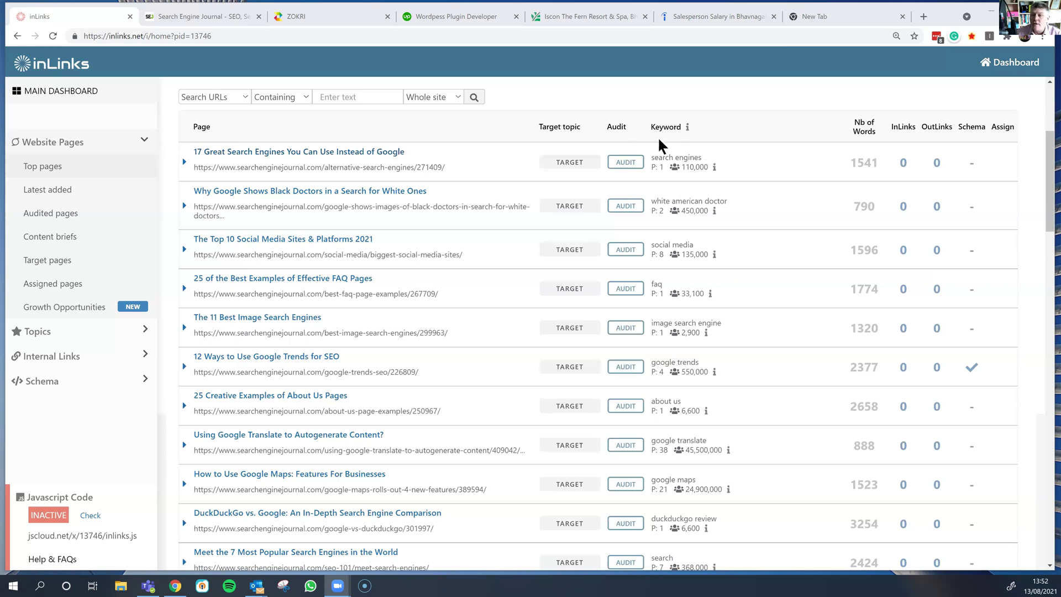
pyautogui.scroll(1, 763, 204)
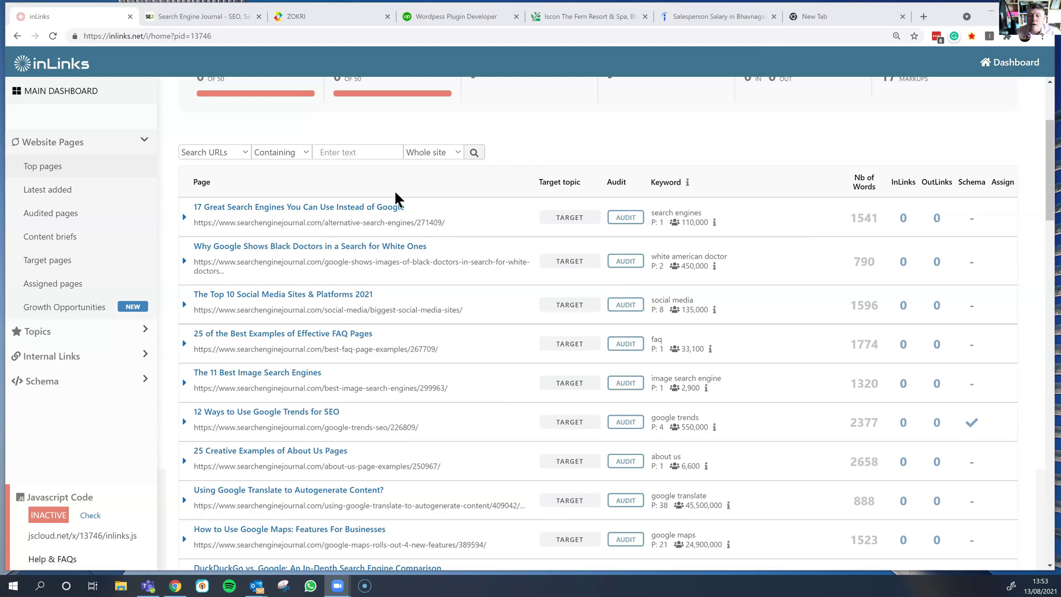
pyautogui.scroll(1, 490, 248)
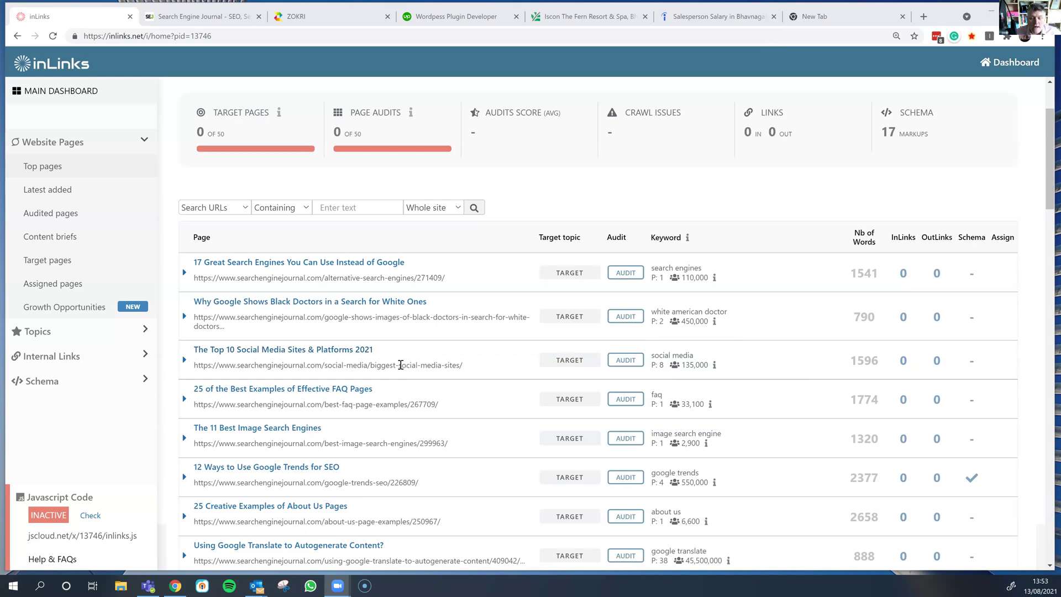
pyautogui.moveTo(400, 364); pyautogui.dragTo(458, 367)
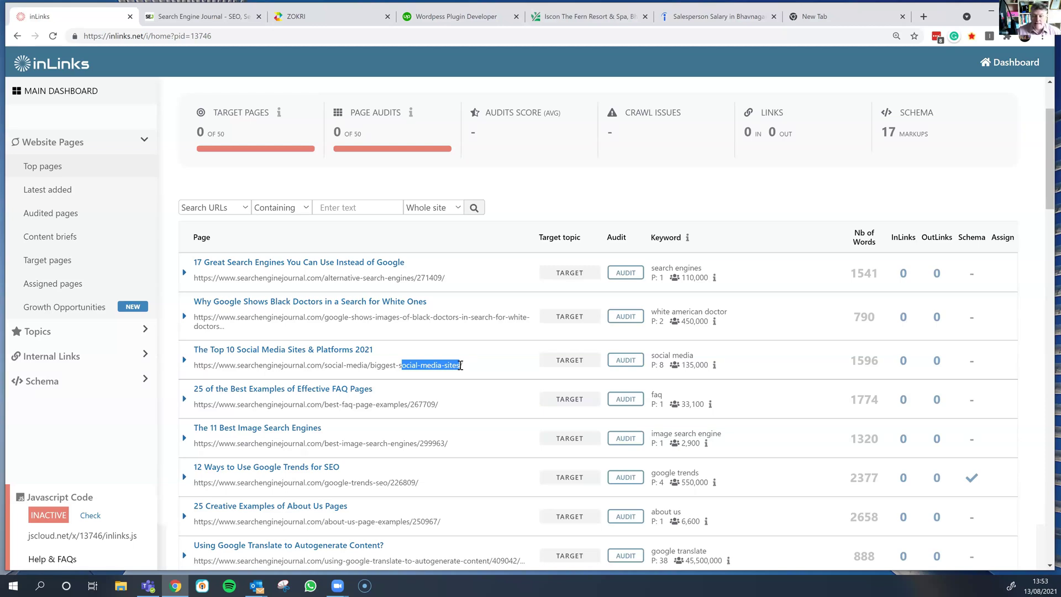
pyautogui.click(482, 346)
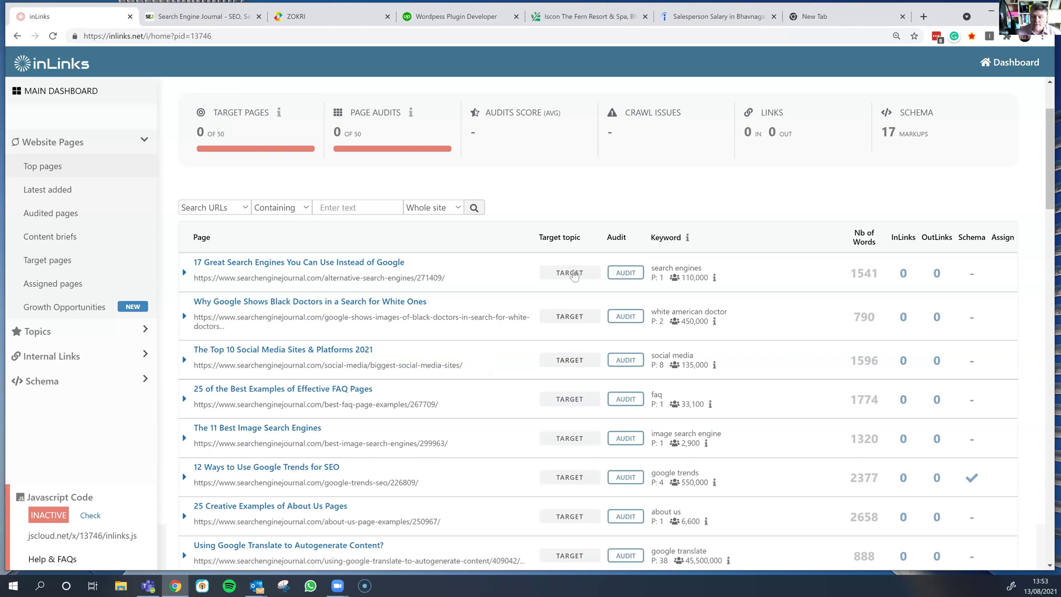
pyautogui.scroll(1, 468, 308)
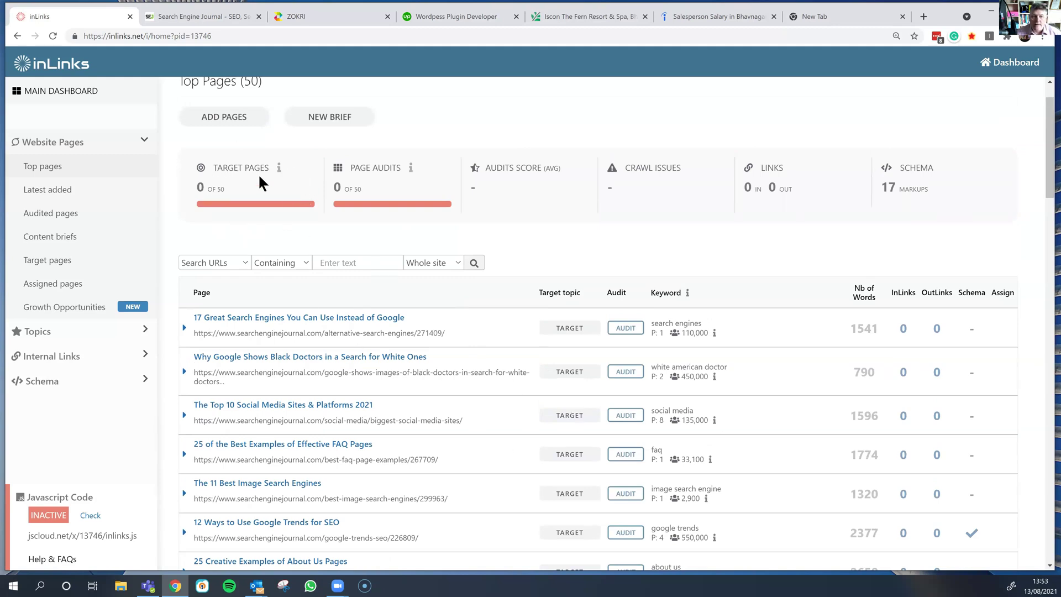
# - Save Social media as the Top 10 Social Media Sites page's target topic
pyautogui.click(570, 415)
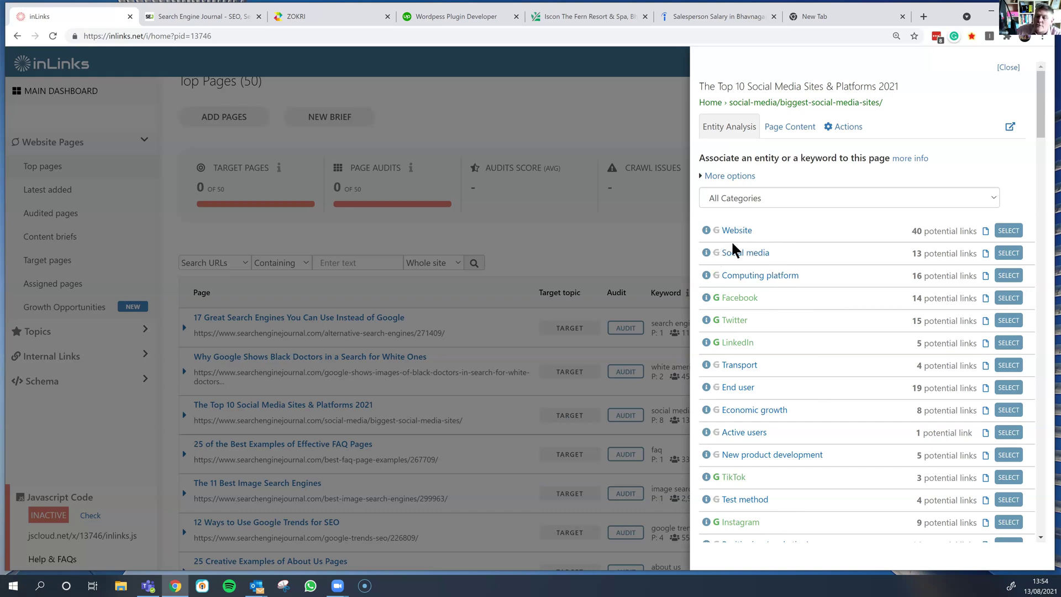
pyautogui.click(742, 255)
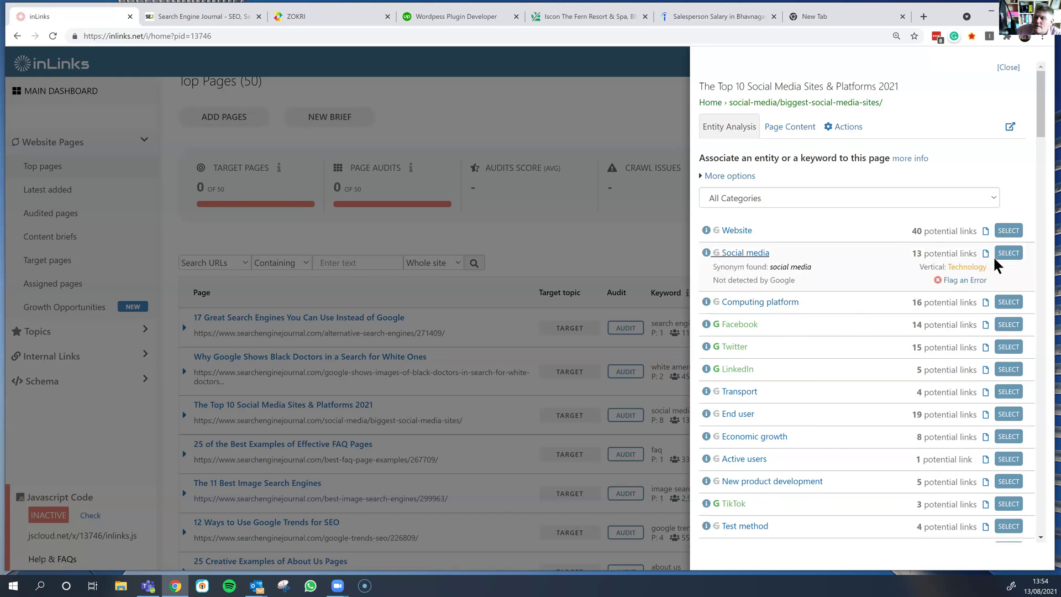
pyautogui.click(735, 253)
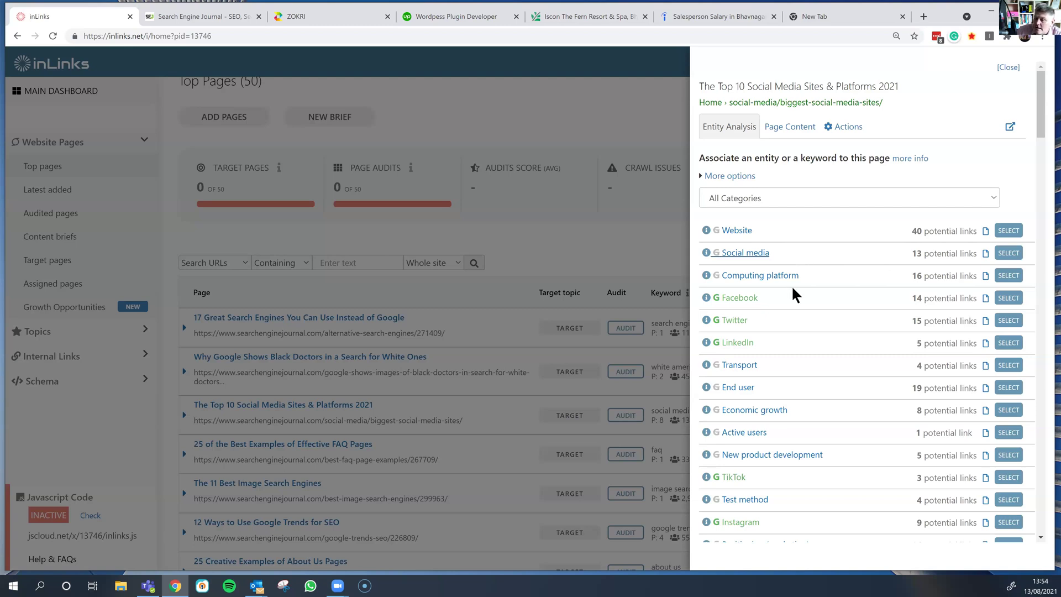
pyautogui.click(1009, 254)
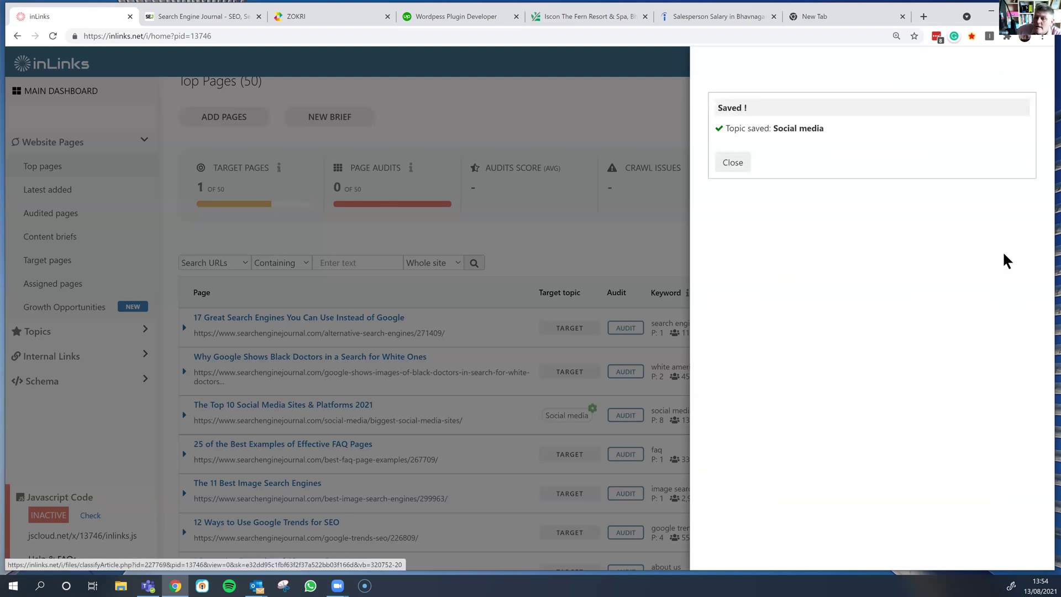
pyautogui.click(733, 163)
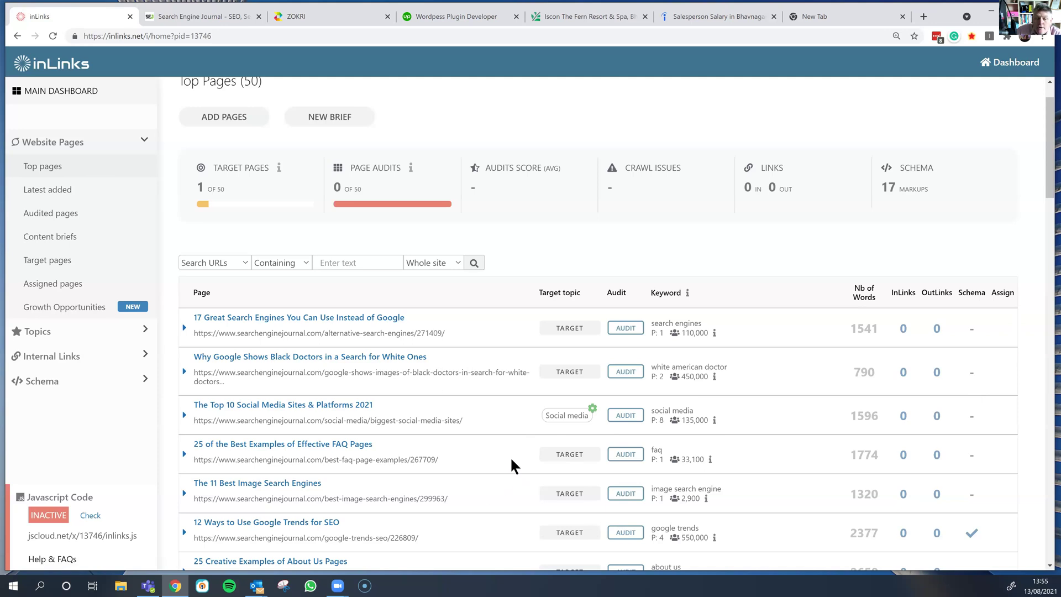
# - Enter the homepage URL in the URL search with the match set to Ends with
pyautogui.scroll(-1, 487, 425)
pyautogui.scroll(-2, 476, 406)
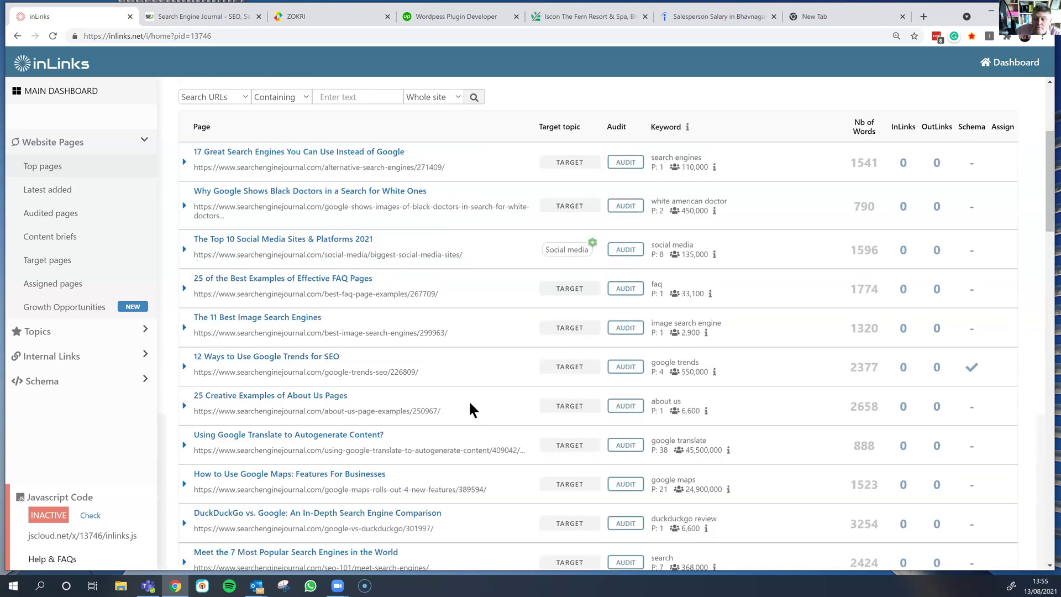
pyautogui.scroll(-1, 469, 402)
pyautogui.scroll(-2, 467, 402)
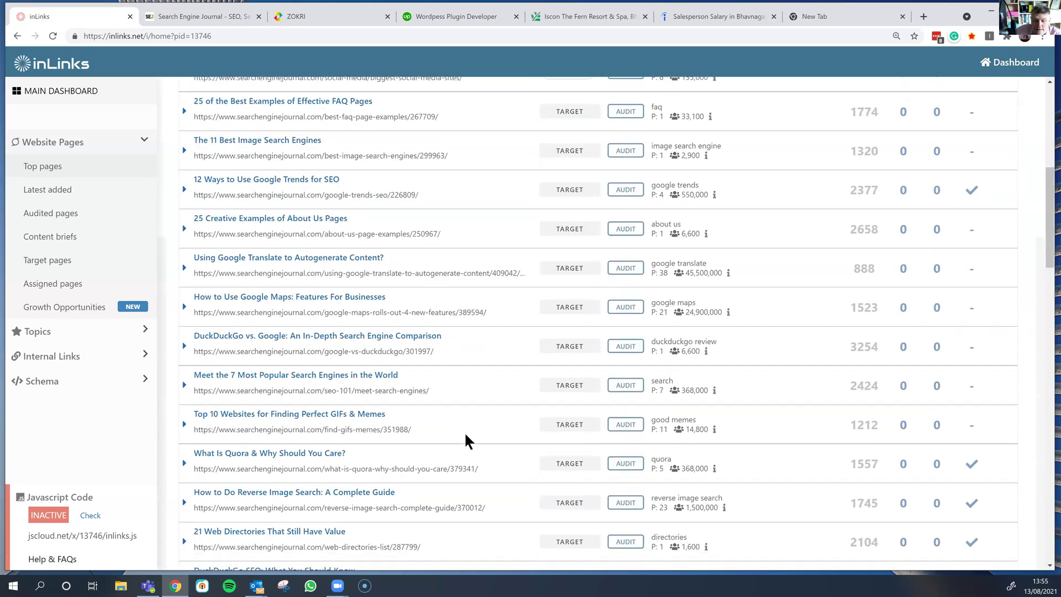
pyautogui.scroll(-3, 468, 442)
pyautogui.scroll(5, 478, 456)
pyautogui.scroll(5, 478, 446)
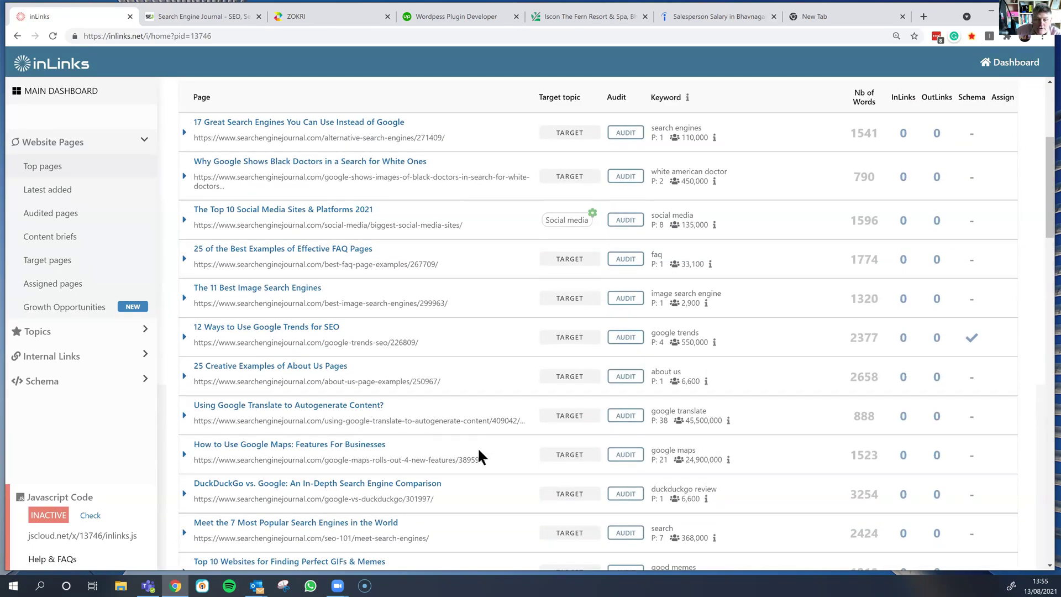
pyautogui.scroll(-1, 484, 441)
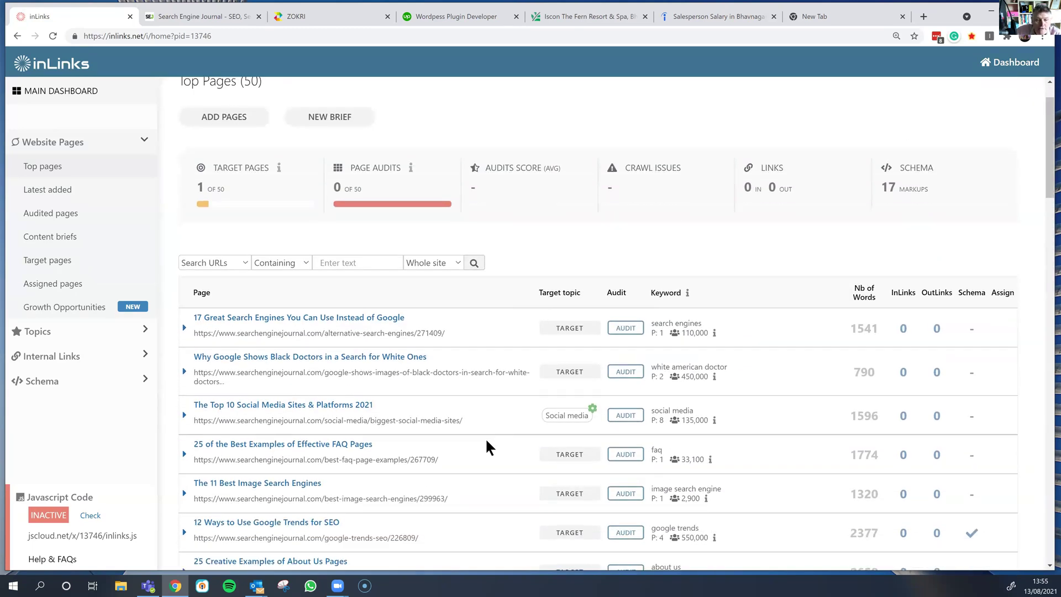
pyautogui.scroll(-1, 486, 437)
pyautogui.scroll(-3, 487, 432)
pyautogui.scroll(3, 487, 432)
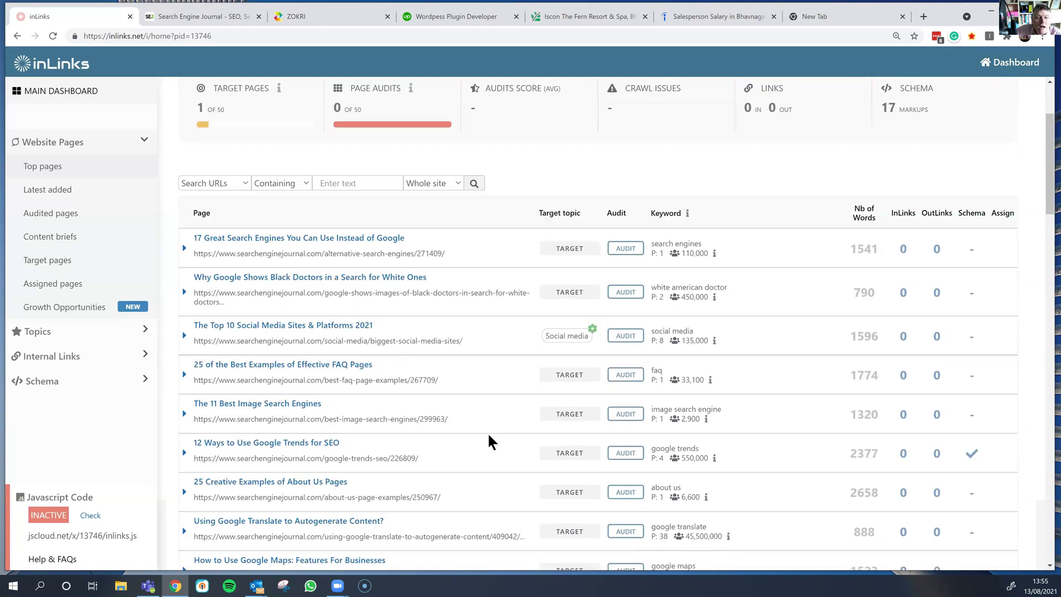
pyautogui.scroll(2, 488, 432)
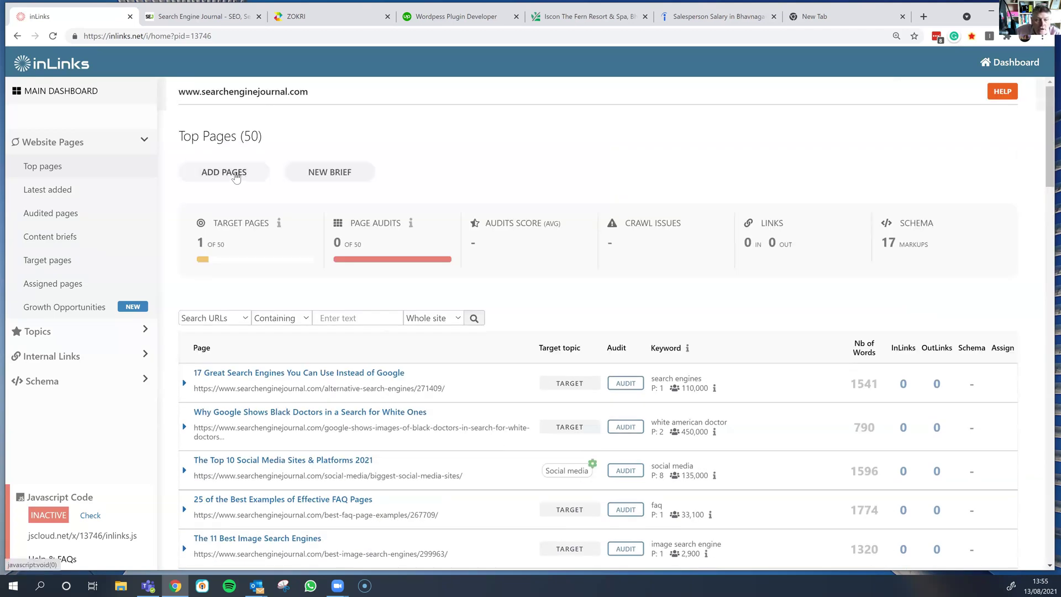
pyautogui.scroll(-2, 457, 365)
pyautogui.scroll(1, 279, 255)
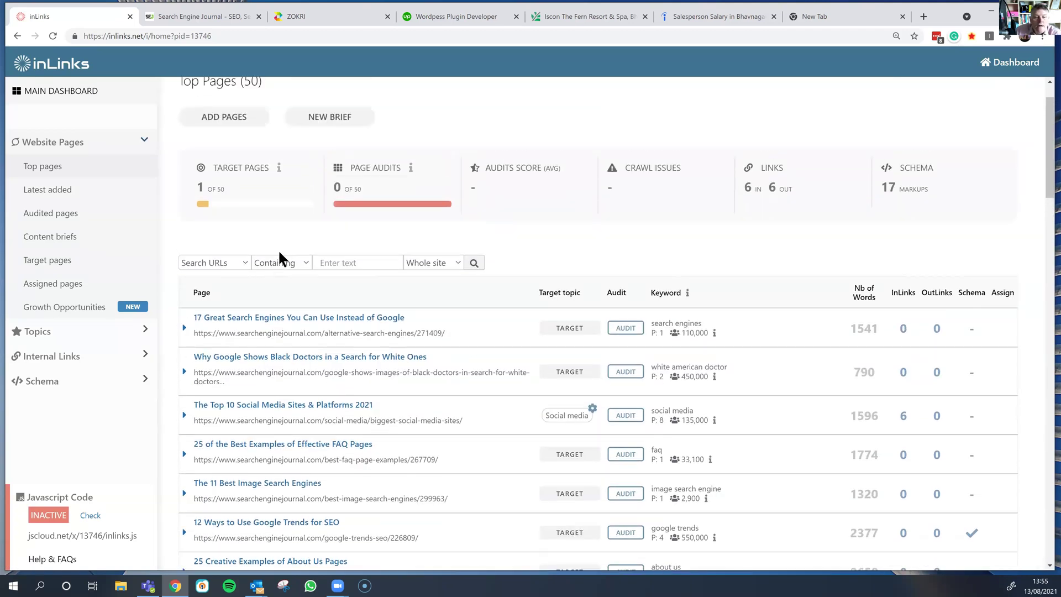
pyautogui.click(338, 264)
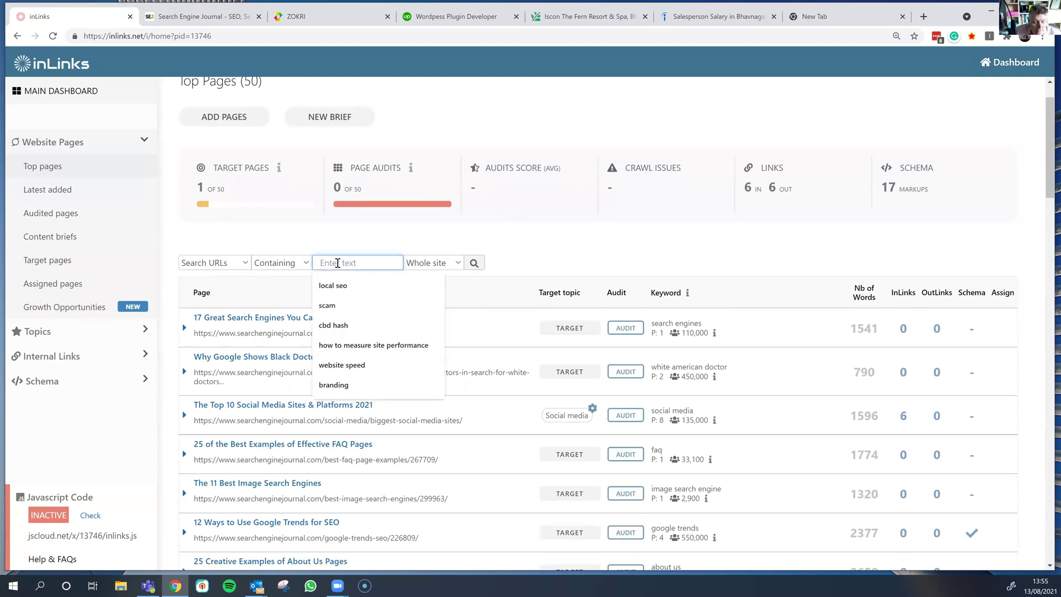
pyautogui.hotkey('ctrl', 'v')
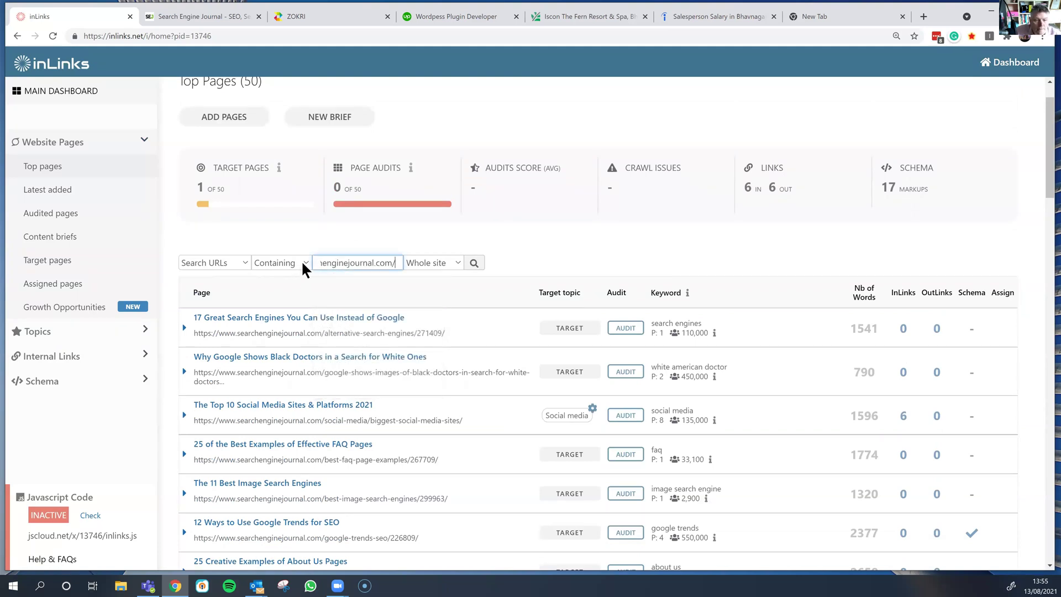
pyautogui.click(301, 260)
pyautogui.click(290, 295)
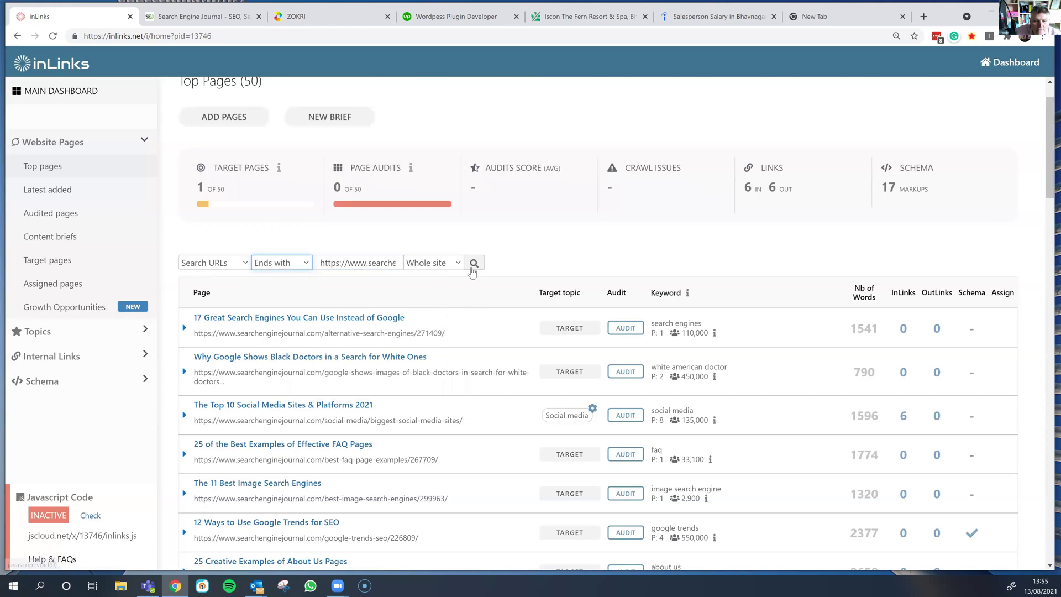
# - Find the homepage and save Search engine optimization as its target topic
pyautogui.click(474, 263)
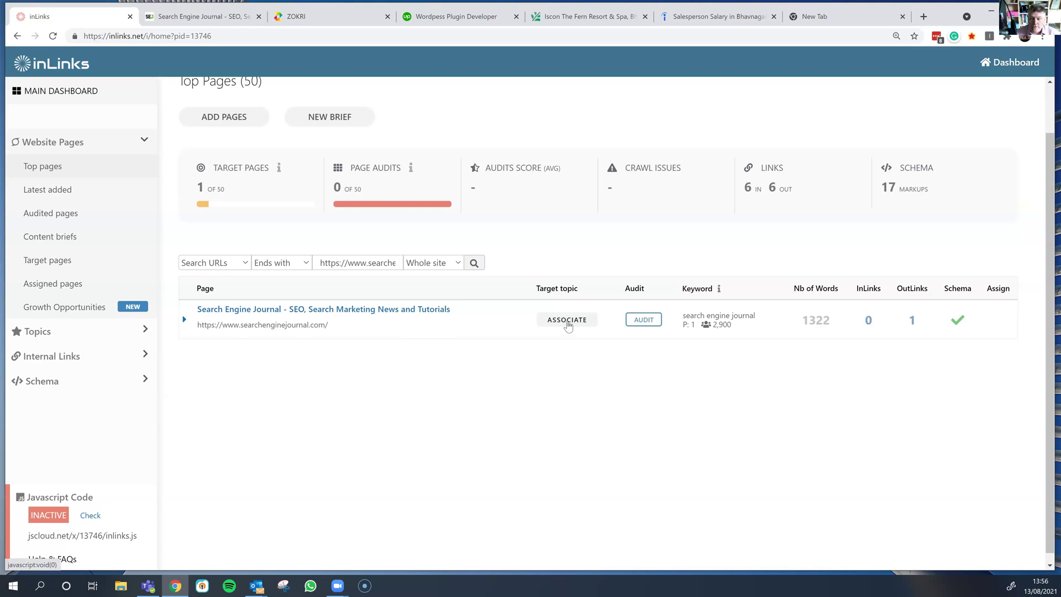
pyautogui.click(564, 324)
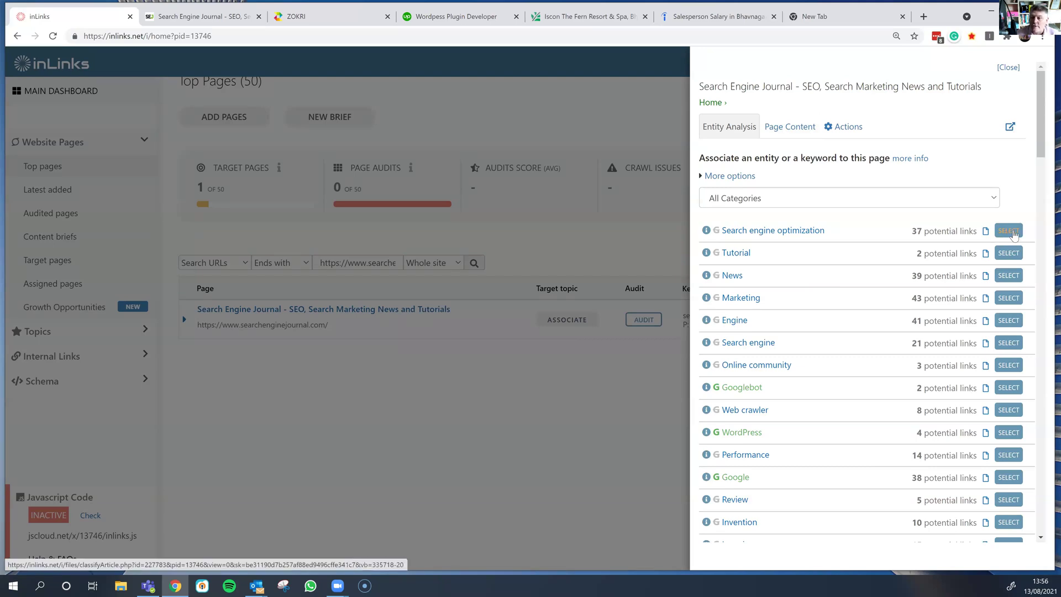
pyautogui.click(1009, 231)
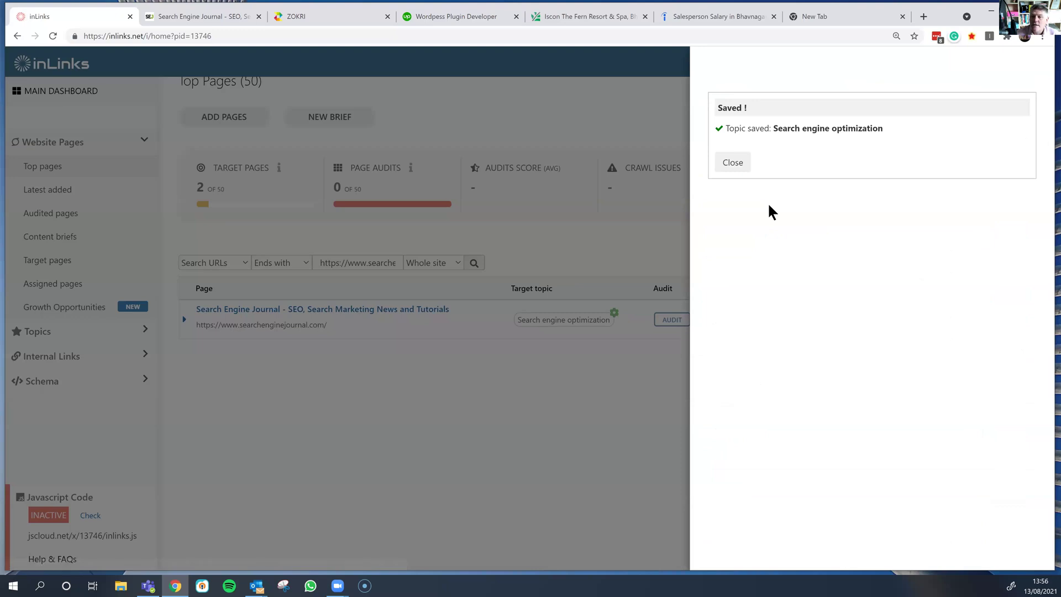
pyautogui.click(736, 163)
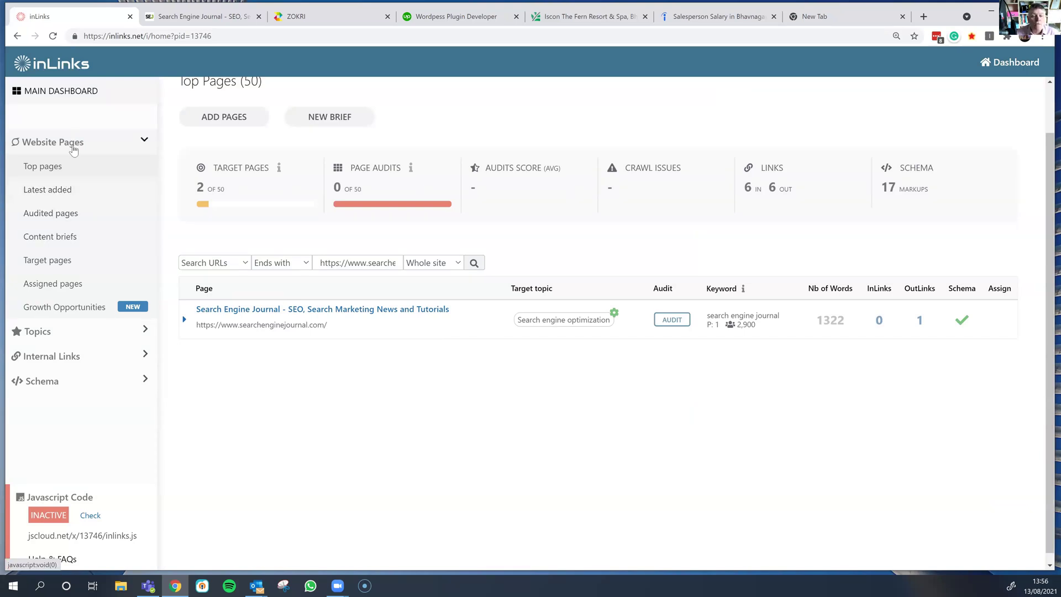
# - Reload the unfiltered Top pages list from the sidebar and scroll through its rows
pyautogui.click(72, 147)
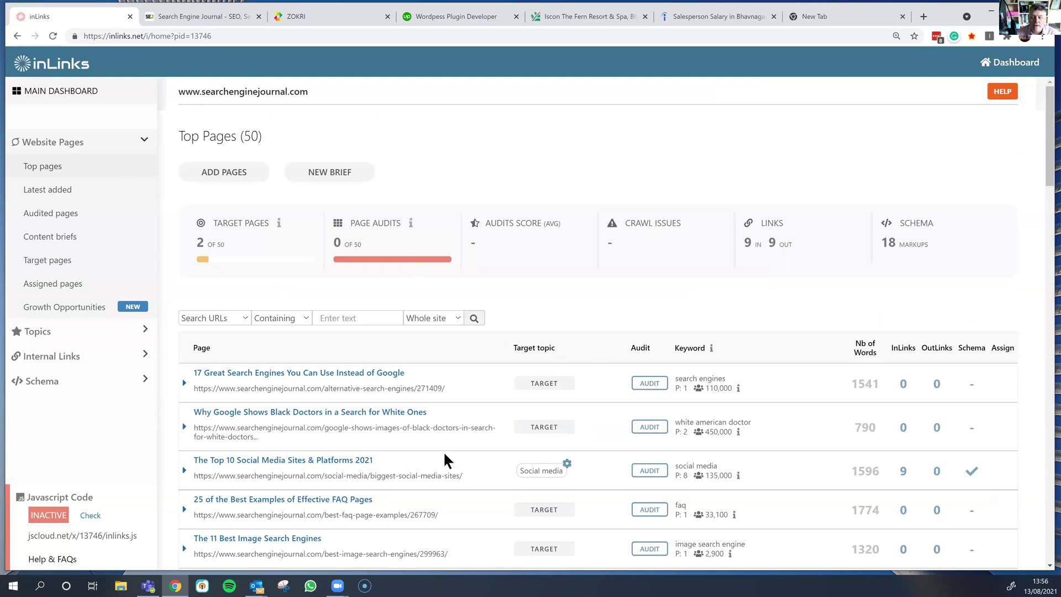
pyautogui.scroll(-3, 463, 442)
pyautogui.scroll(-3, 462, 447)
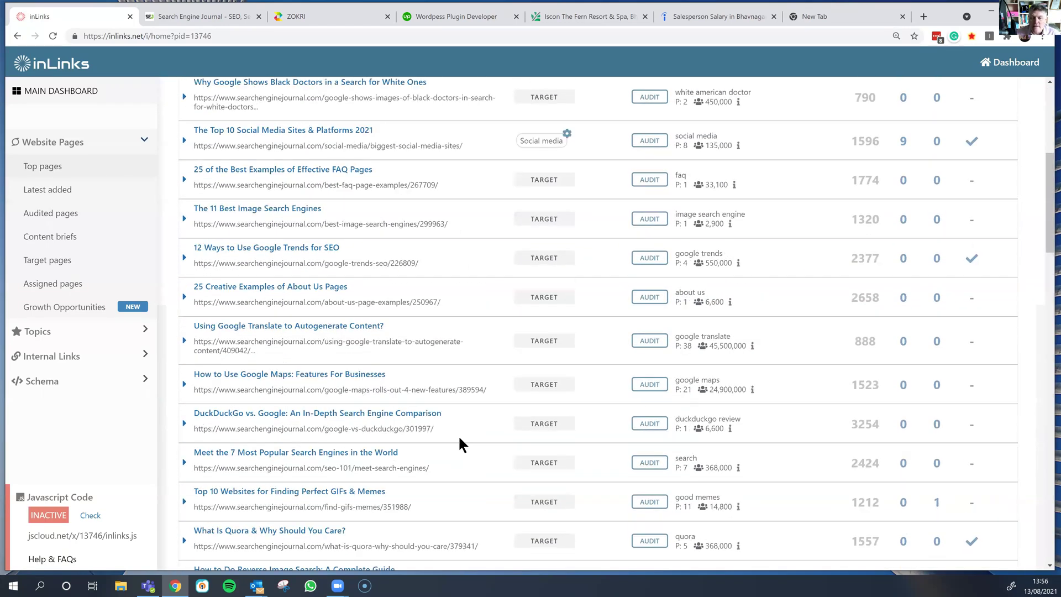
pyautogui.scroll(5, 462, 443)
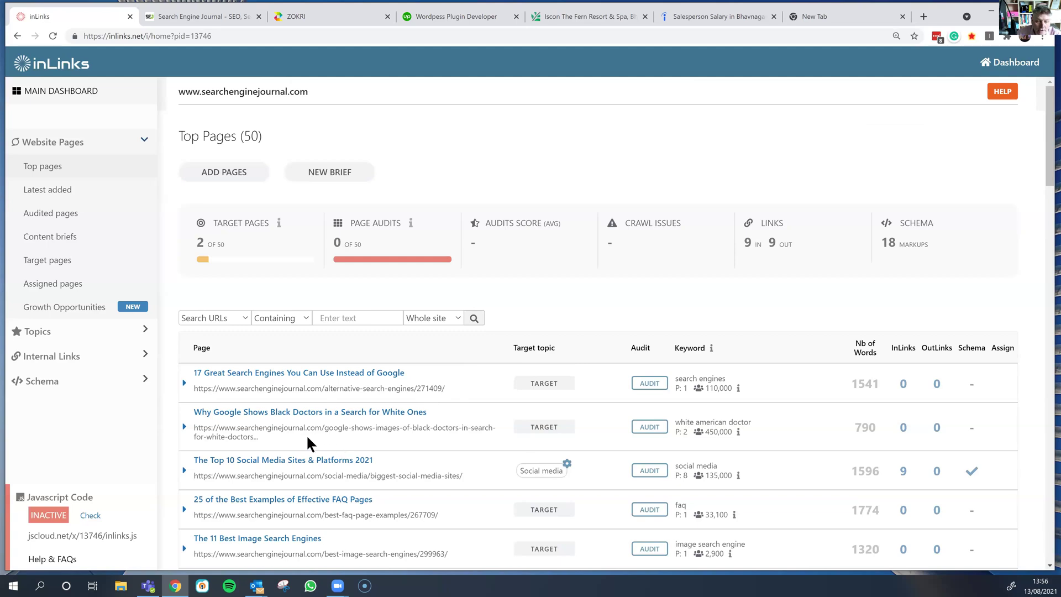
pyautogui.scroll(-1, 364, 442)
pyautogui.scroll(-1, 406, 438)
pyautogui.scroll(-1, 408, 437)
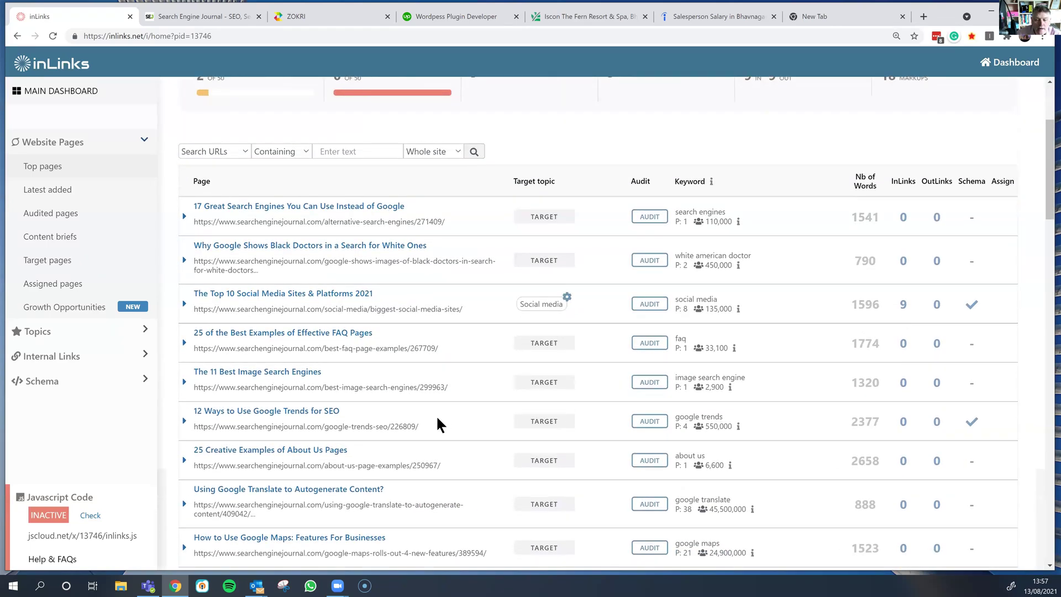
pyautogui.scroll(-2, 436, 415)
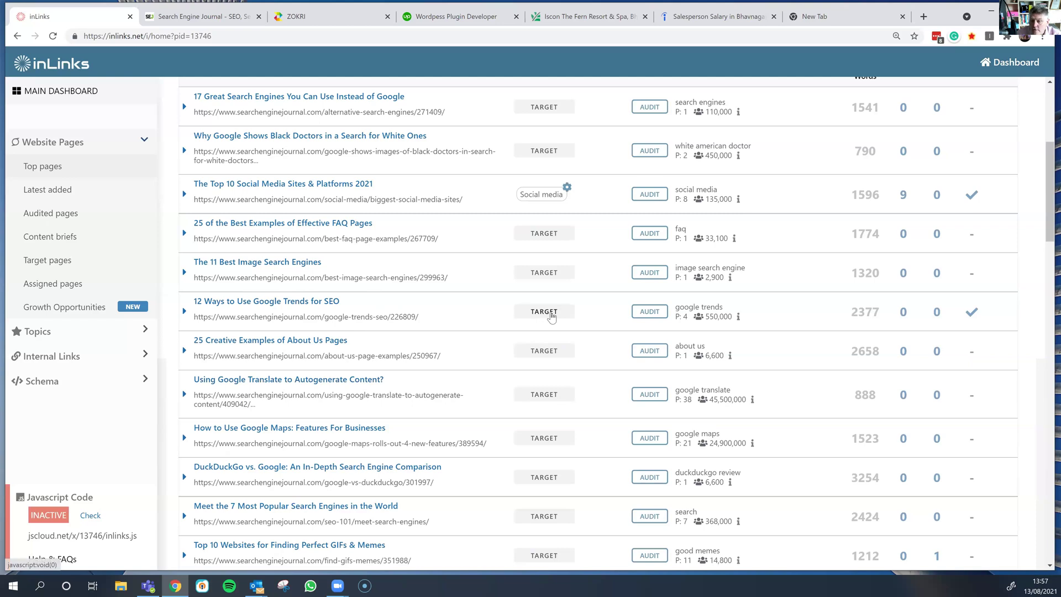
# - Select Google Trends as the target topic for the 12 Ways to Use Google Trends article
pyautogui.click(551, 316)
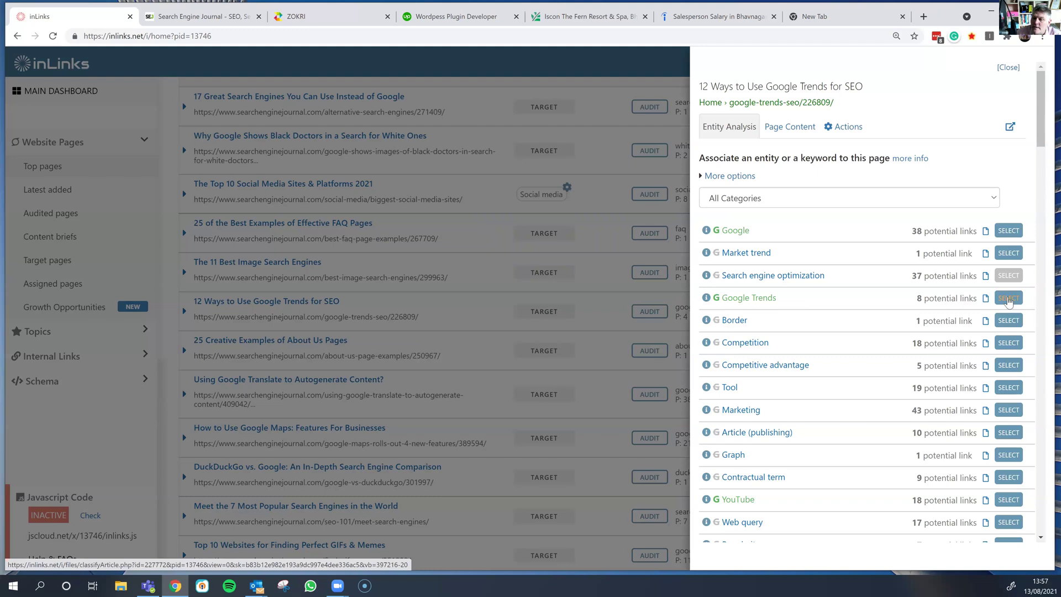
pyautogui.click(1008, 299)
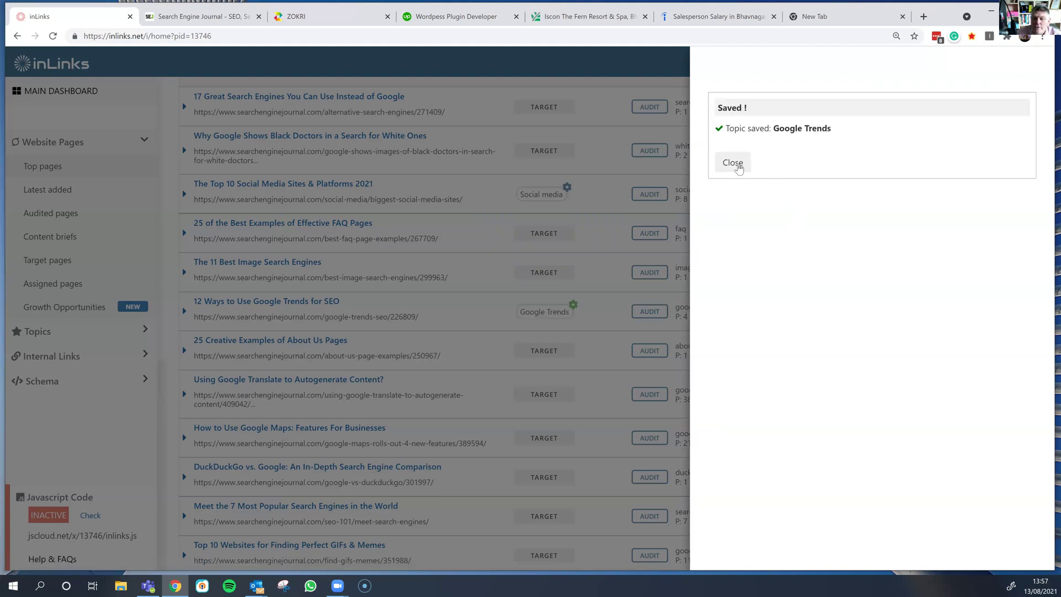
# - Dismiss the Saved box and reload the page to refresh link counts
pyautogui.click(733, 163)
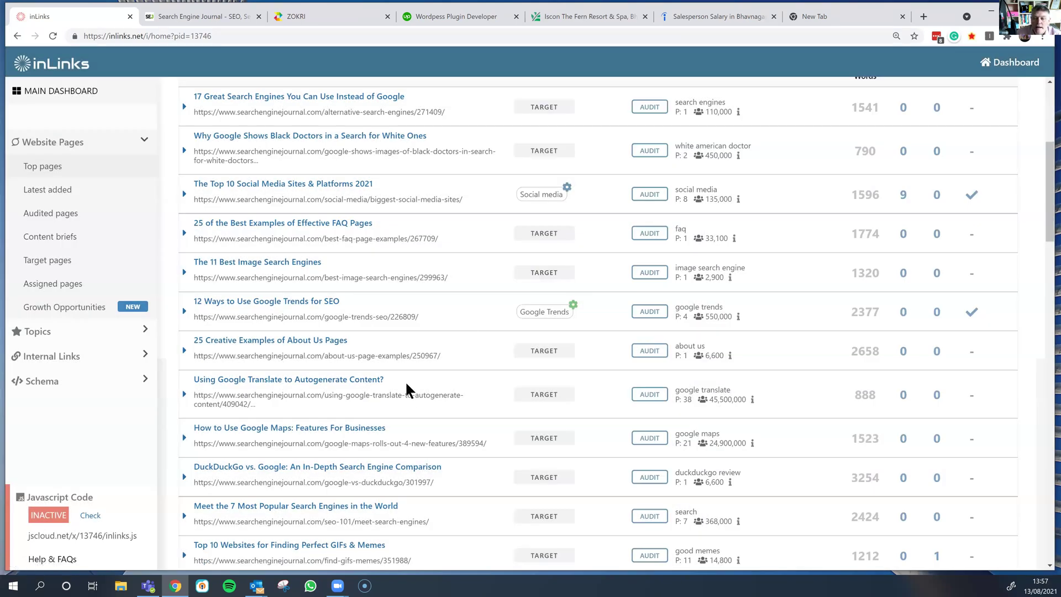
pyautogui.scroll(4, 767, 353)
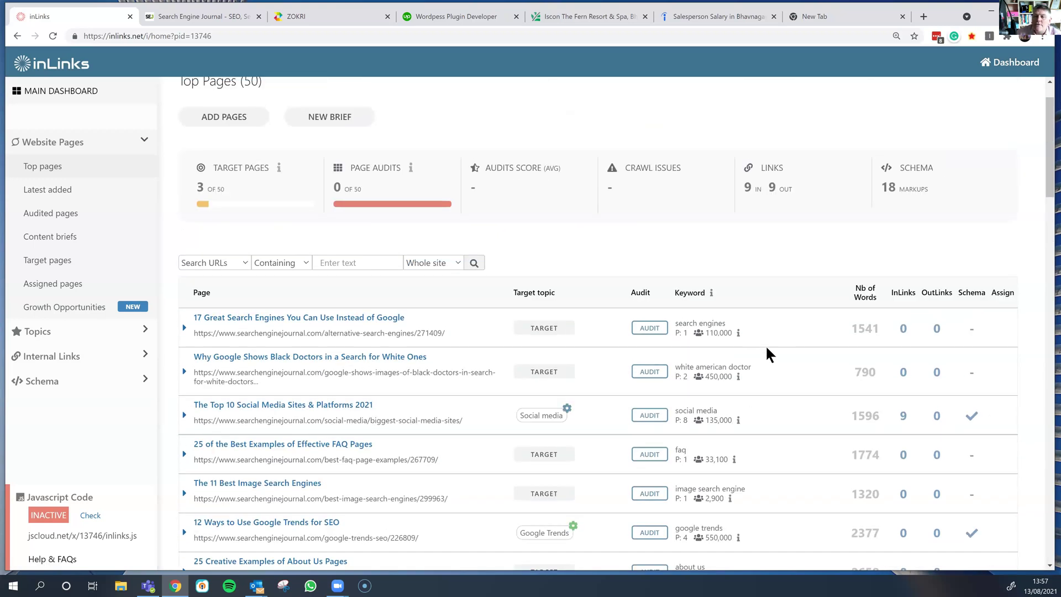
pyautogui.click(52, 35)
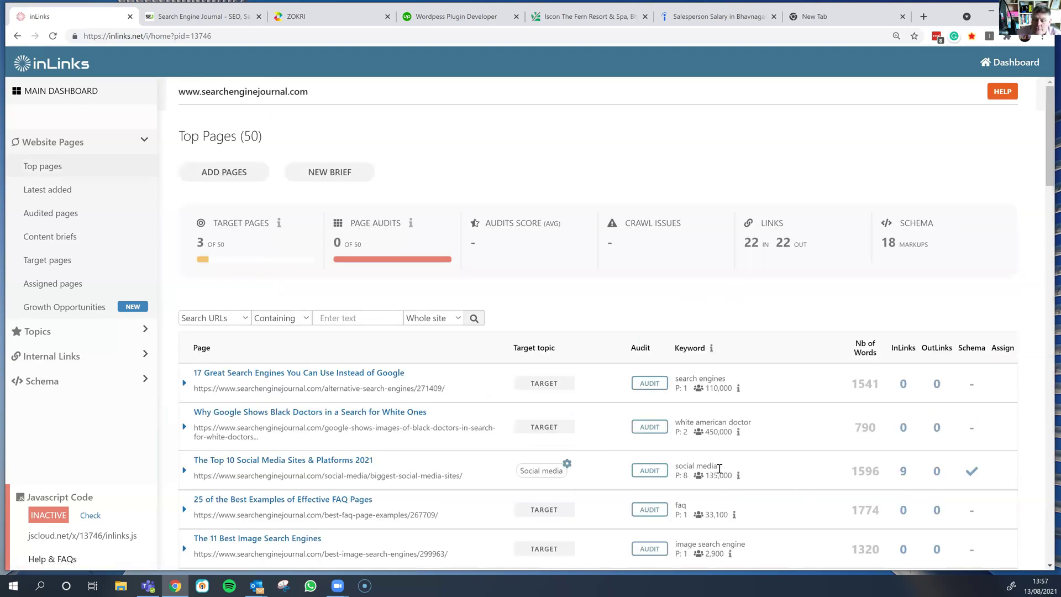
# - Expand and collapse the social media page's inbound internal links list
pyautogui.scroll(-2, 793, 464)
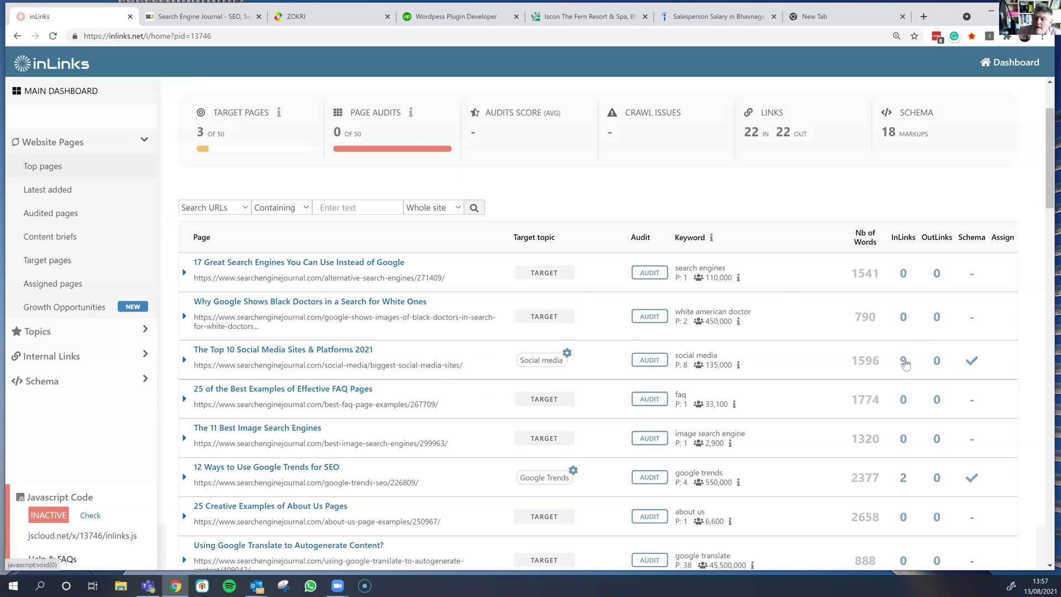
pyautogui.click(903, 360)
pyautogui.scroll(-2, 515, 395)
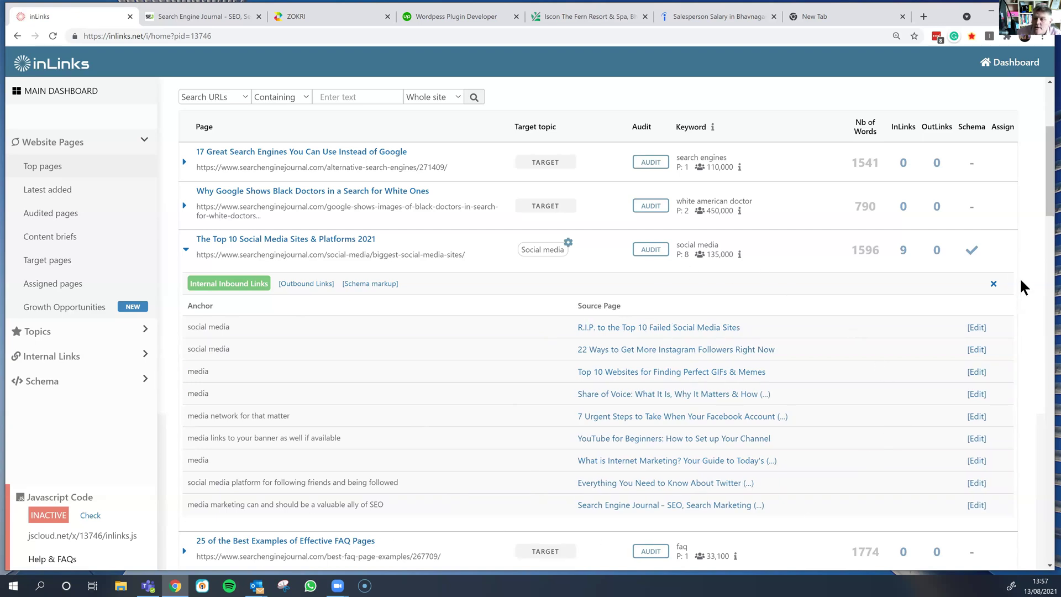
pyautogui.click(994, 284)
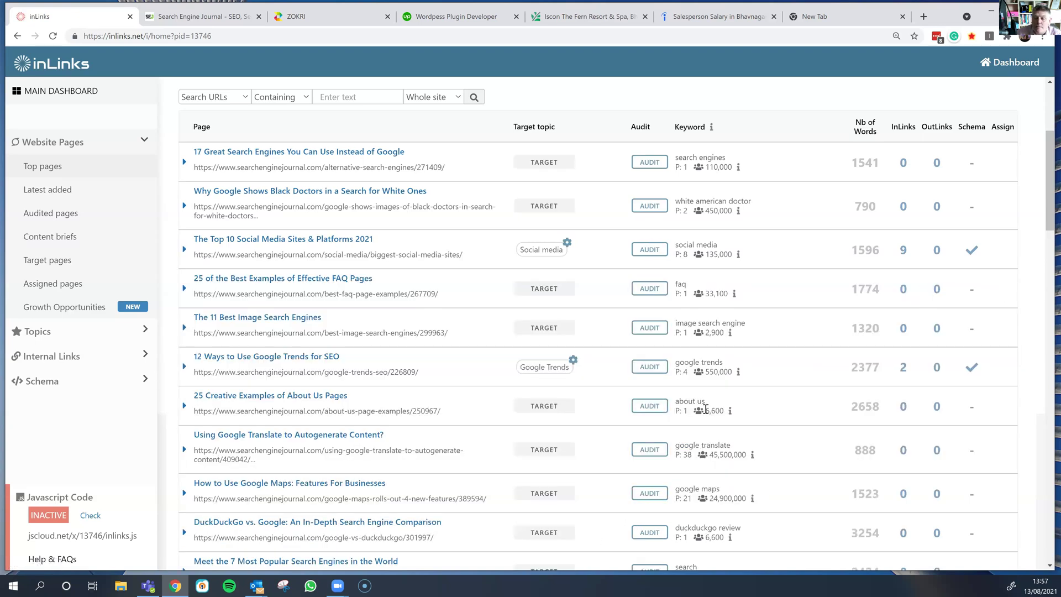
pyautogui.scroll(-3, 492, 494)
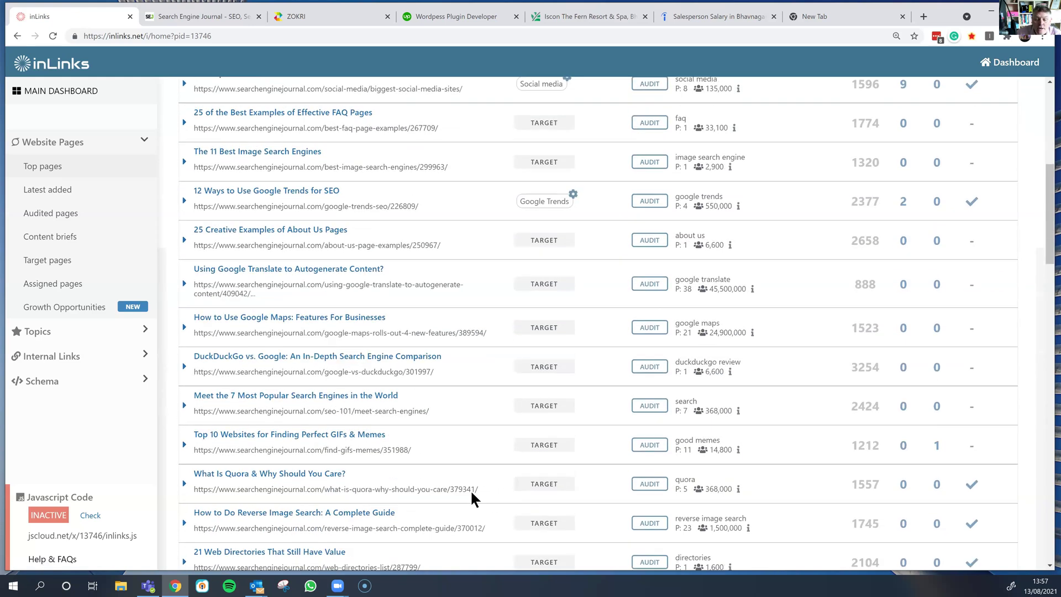
pyautogui.scroll(-2, 428, 467)
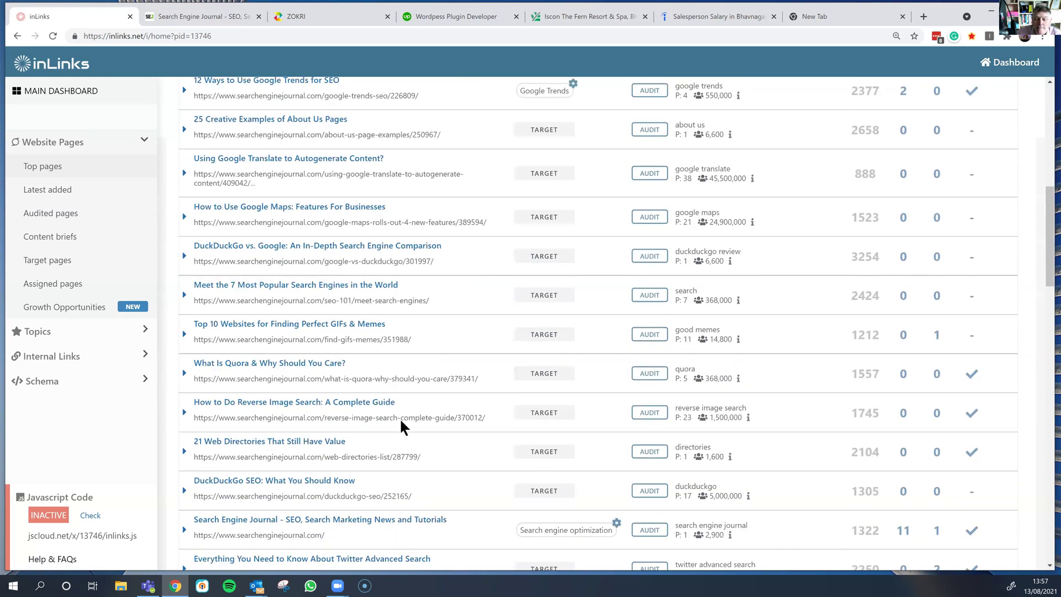
# - List topic suggestions for the Quora article, backing out after Google Trends triggers a warning
pyautogui.click(544, 374)
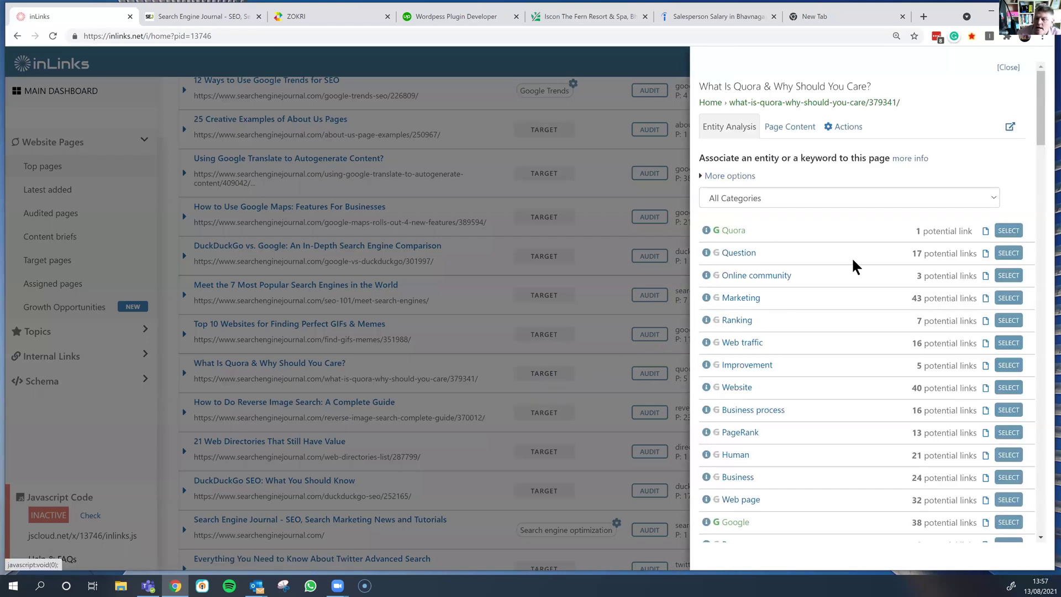
pyautogui.scroll(-2, 859, 325)
pyautogui.scroll(-1, 860, 325)
pyautogui.scroll(-1, 859, 322)
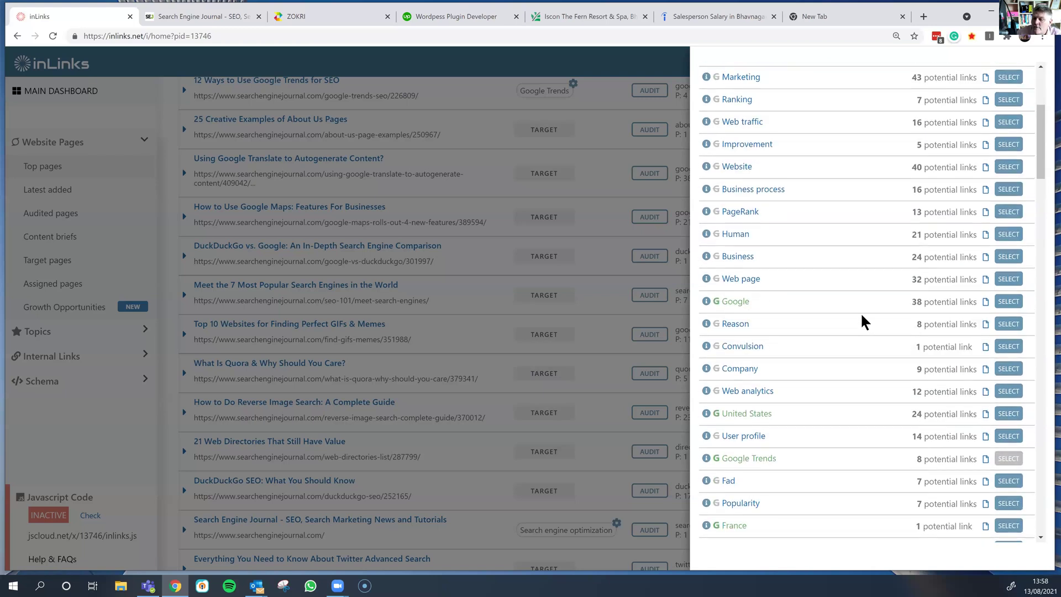
pyautogui.scroll(-2, 812, 453)
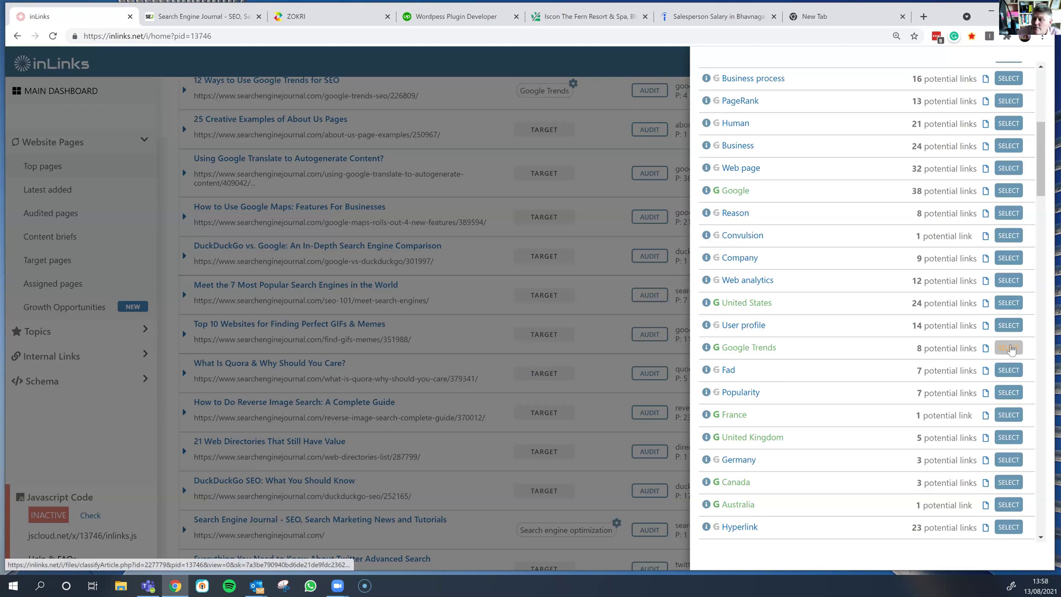
pyautogui.click(1008, 348)
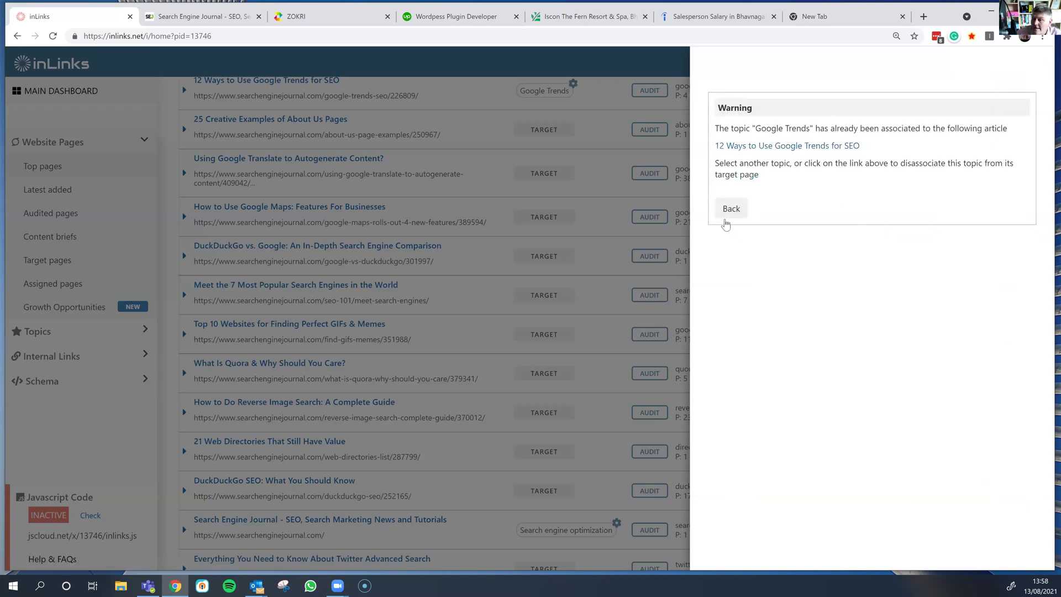
pyautogui.click(735, 210)
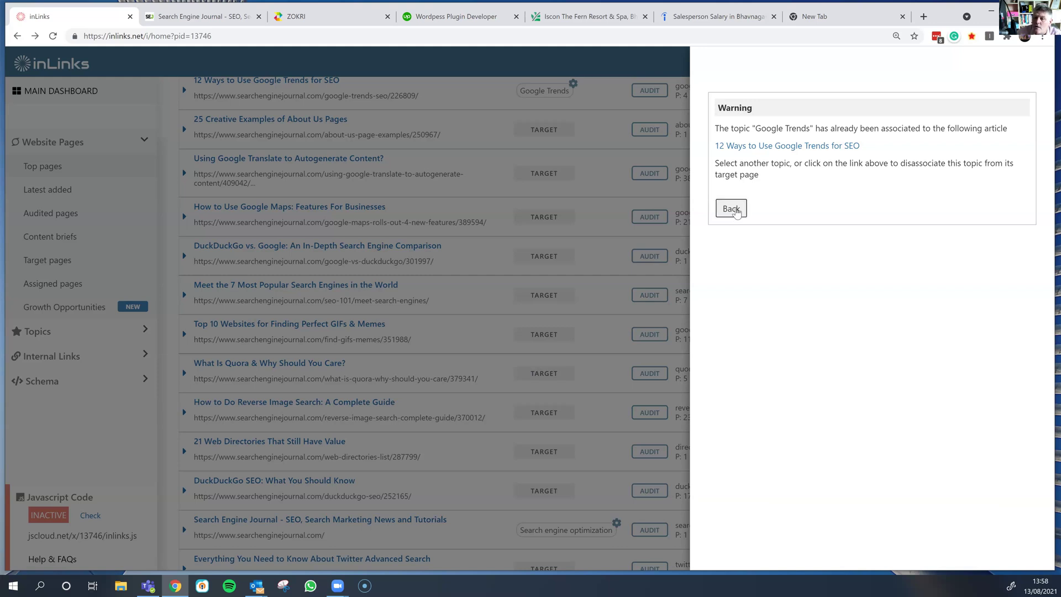
pyautogui.scroll(6, 818, 287)
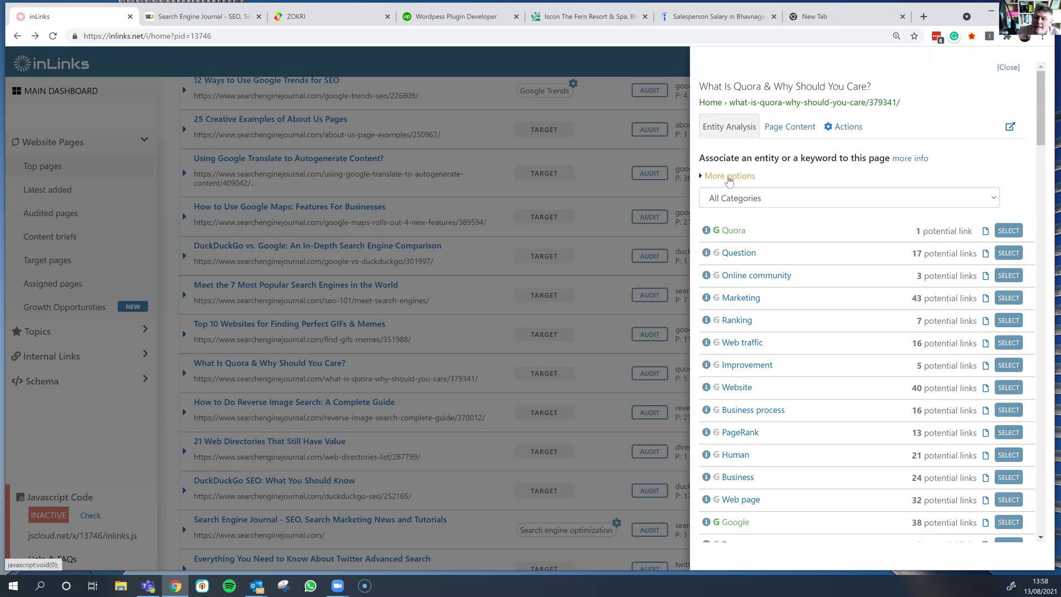
# - Reveal the extra topic options and browse the full Select a topic list
pyautogui.click(729, 176)
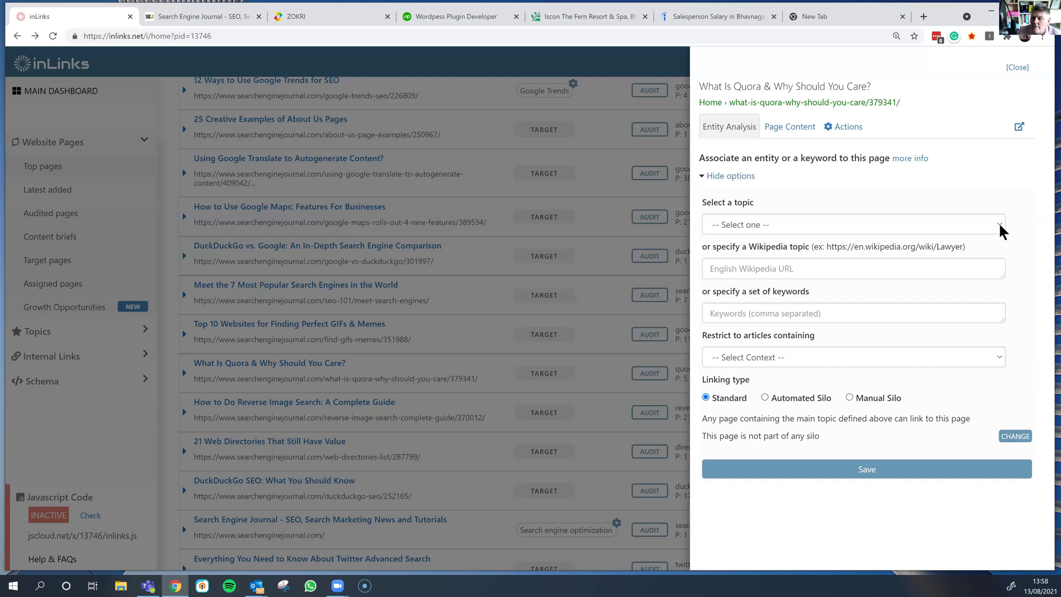
pyautogui.click(1001, 231)
pyautogui.scroll(-2, 815, 438)
pyautogui.scroll(-4, 818, 442)
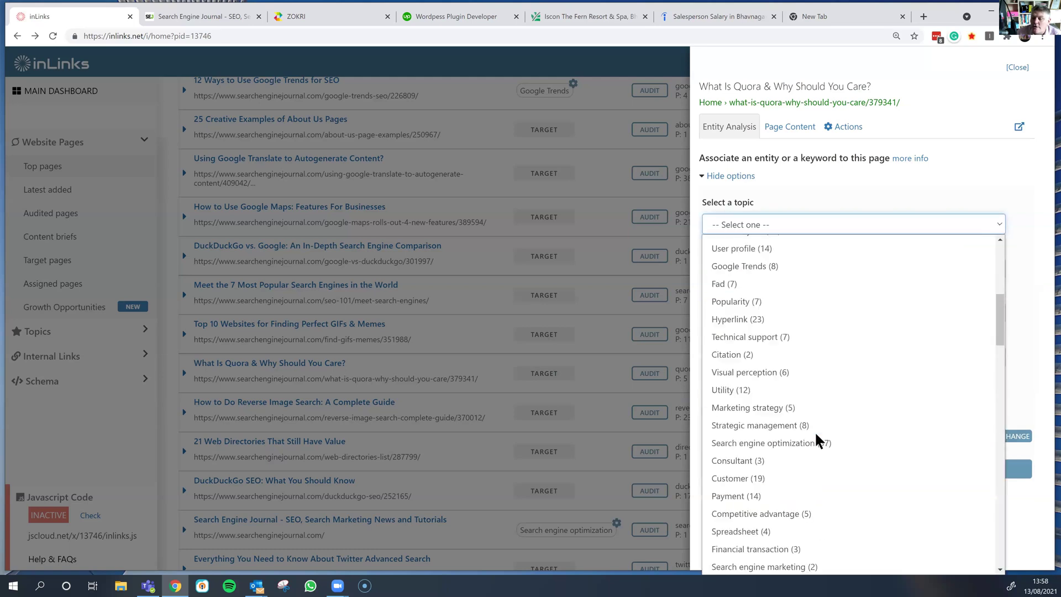
pyautogui.scroll(-4, 817, 442)
pyautogui.scroll(-4, 816, 439)
pyautogui.scroll(-2, 815, 436)
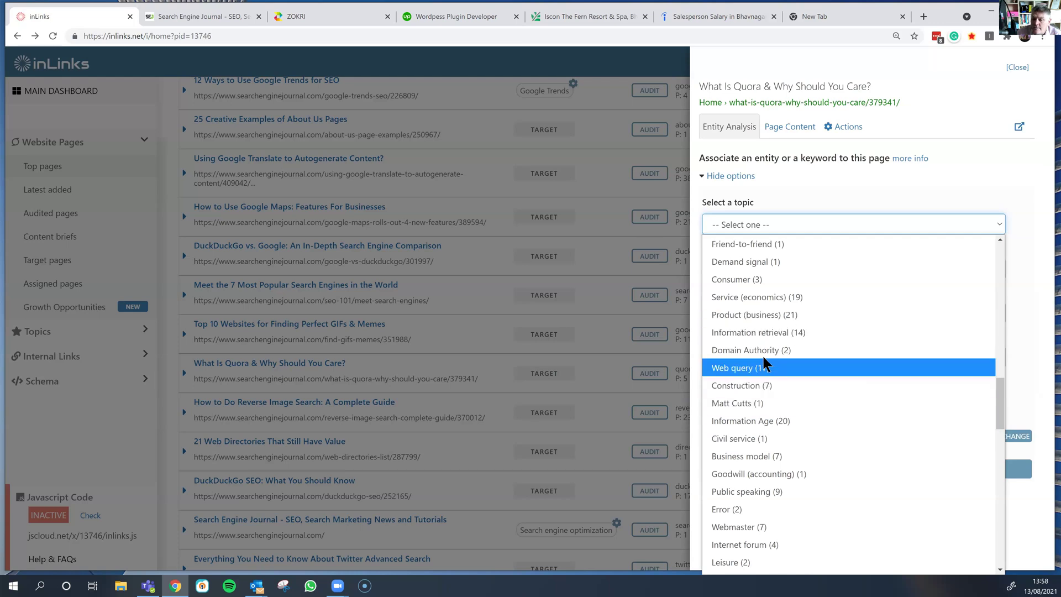
pyautogui.scroll(6, 816, 360)
pyautogui.scroll(-6, 823, 359)
pyautogui.scroll(5, 830, 359)
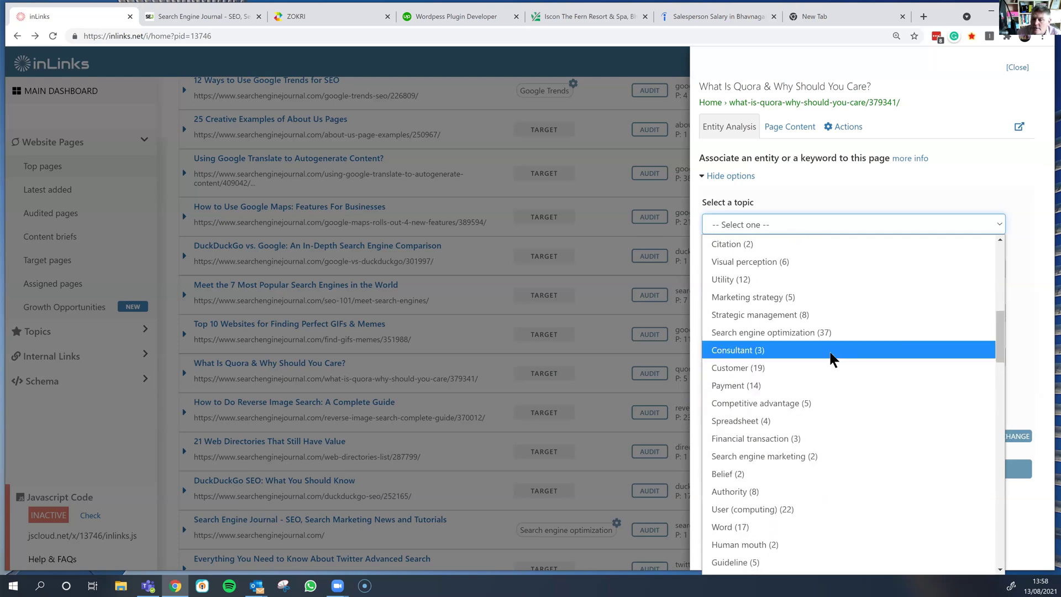
pyautogui.scroll(8, 832, 359)
pyautogui.scroll(-2, 832, 359)
pyautogui.scroll(-3, 831, 359)
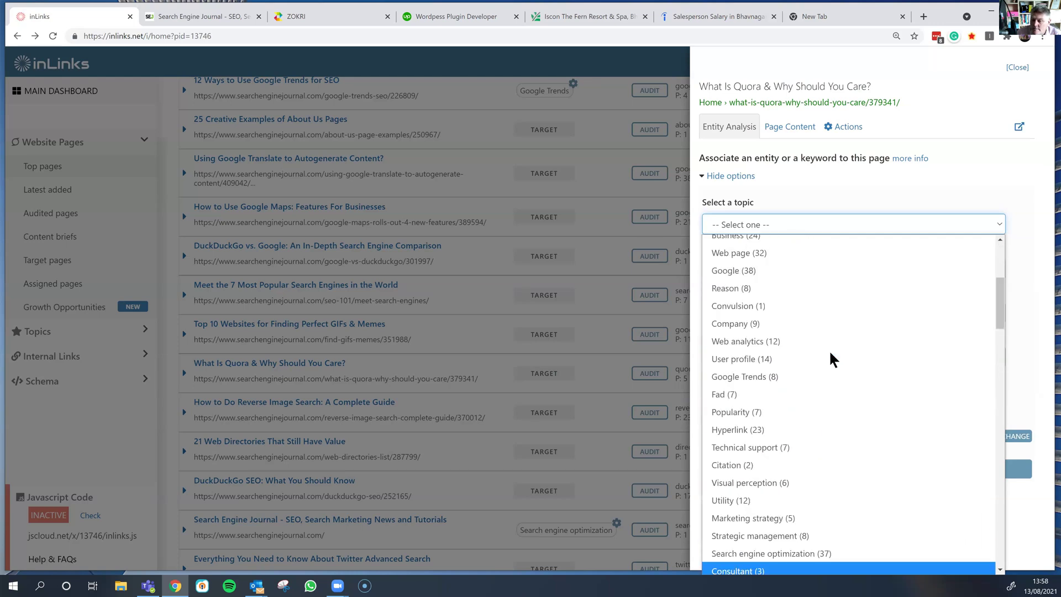
pyautogui.scroll(-4, 831, 359)
pyautogui.scroll(-4, 831, 359)
pyautogui.scroll(-2, 831, 359)
pyautogui.scroll(-2, 855, 379)
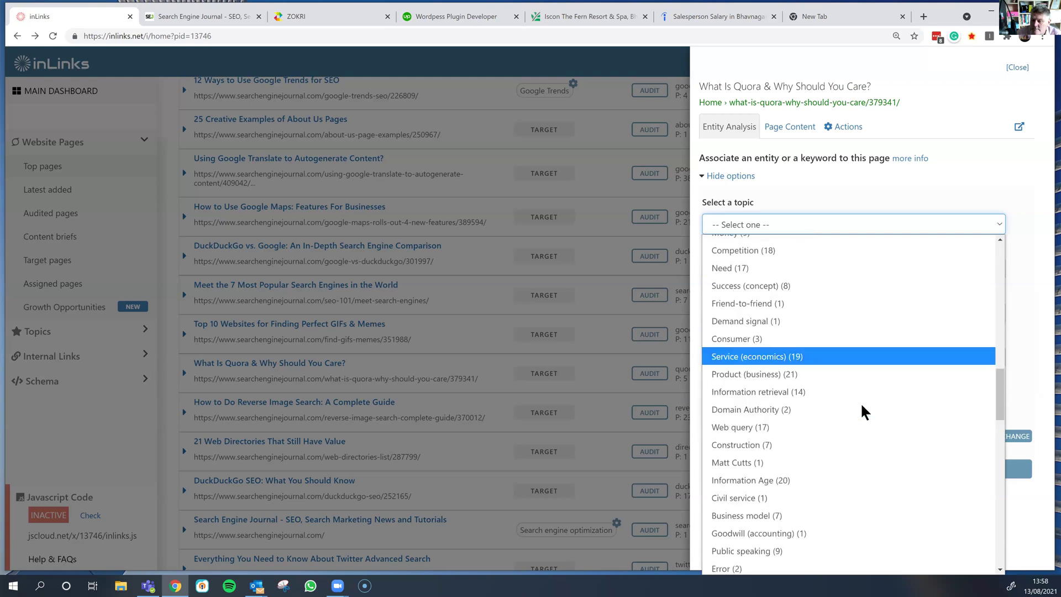
pyautogui.scroll(-6, 862, 408)
pyautogui.scroll(-6, 862, 409)
pyautogui.scroll(-4, 863, 411)
pyautogui.scroll(-3, 862, 412)
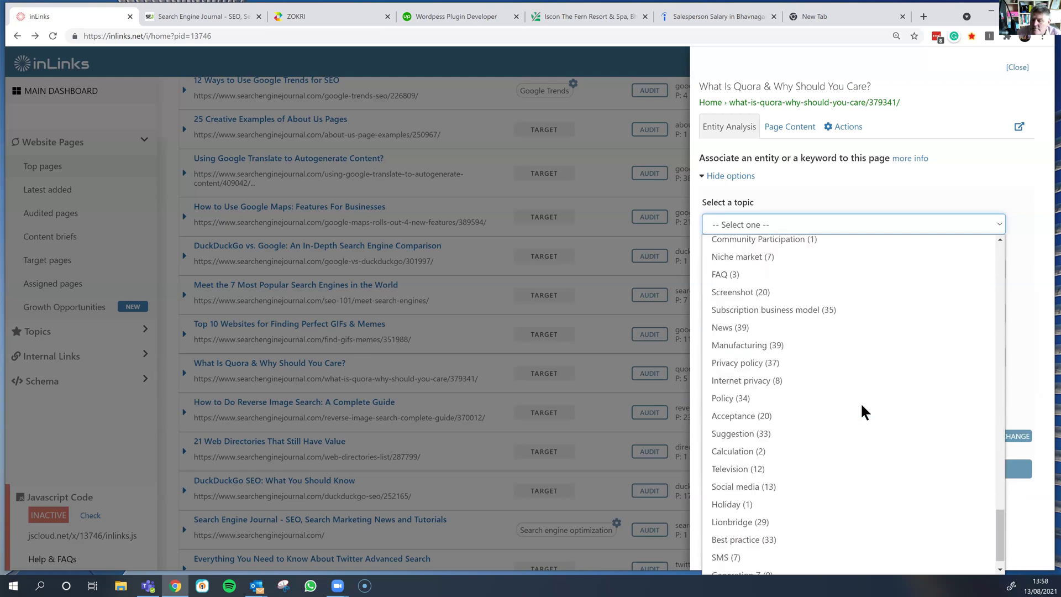
pyautogui.scroll(-1, 862, 411)
pyautogui.scroll(2, 818, 520)
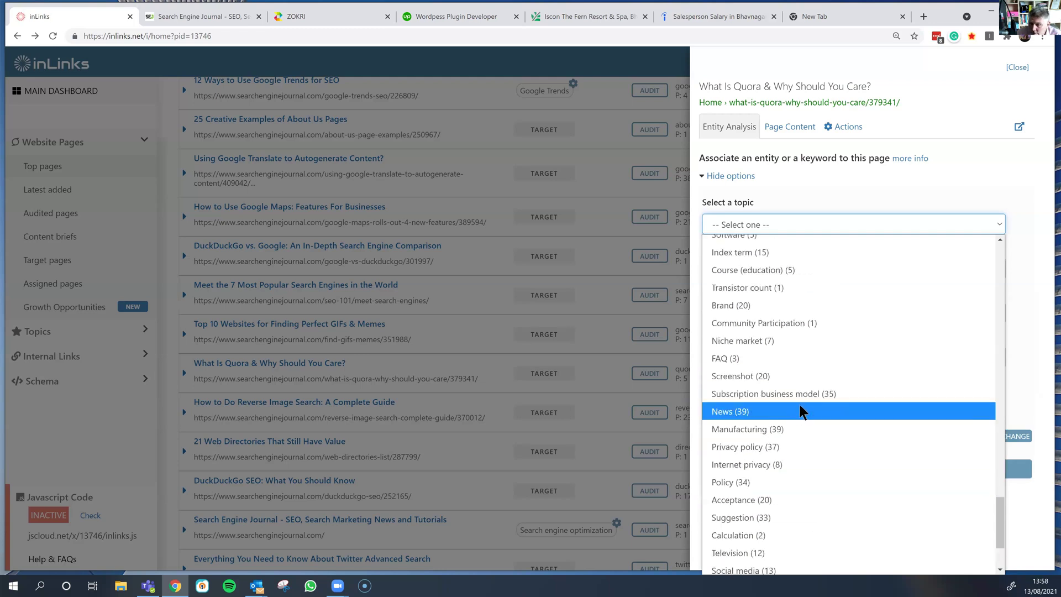
pyautogui.scroll(4, 801, 413)
pyautogui.scroll(2, 775, 339)
pyautogui.scroll(3, 775, 339)
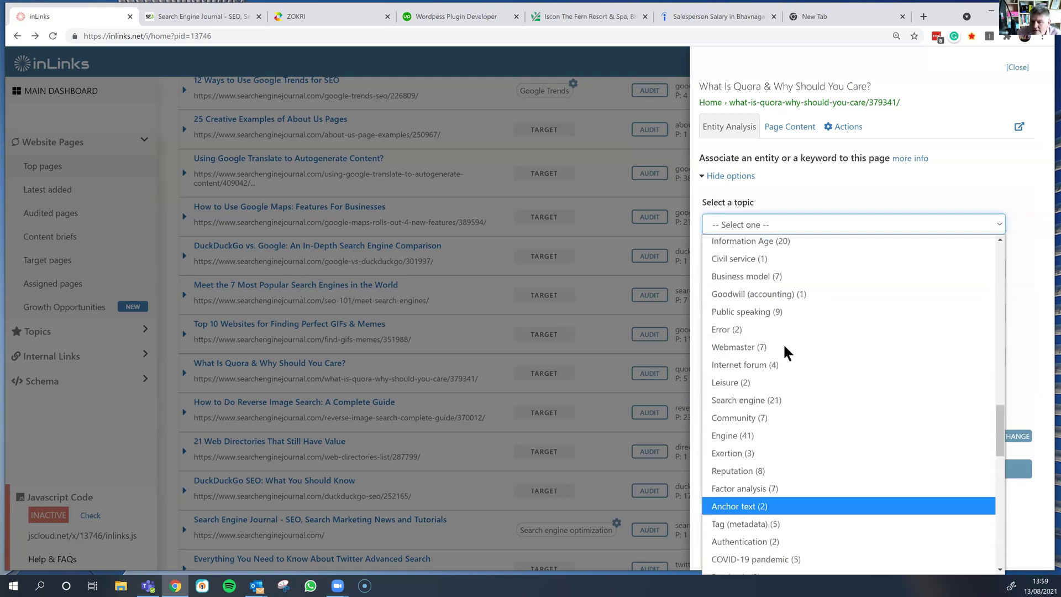
pyautogui.scroll(8, 775, 339)
pyautogui.scroll(10, 774, 340)
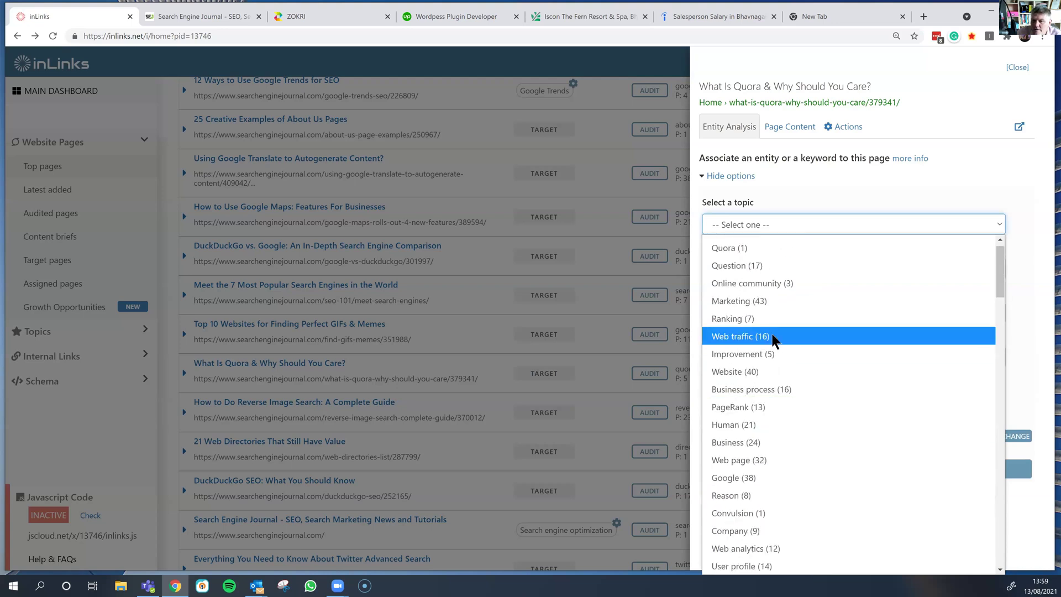
# - Choose Question (17) as the topic, restricted to articles containing PageRank (13)
pyautogui.click(765, 282)
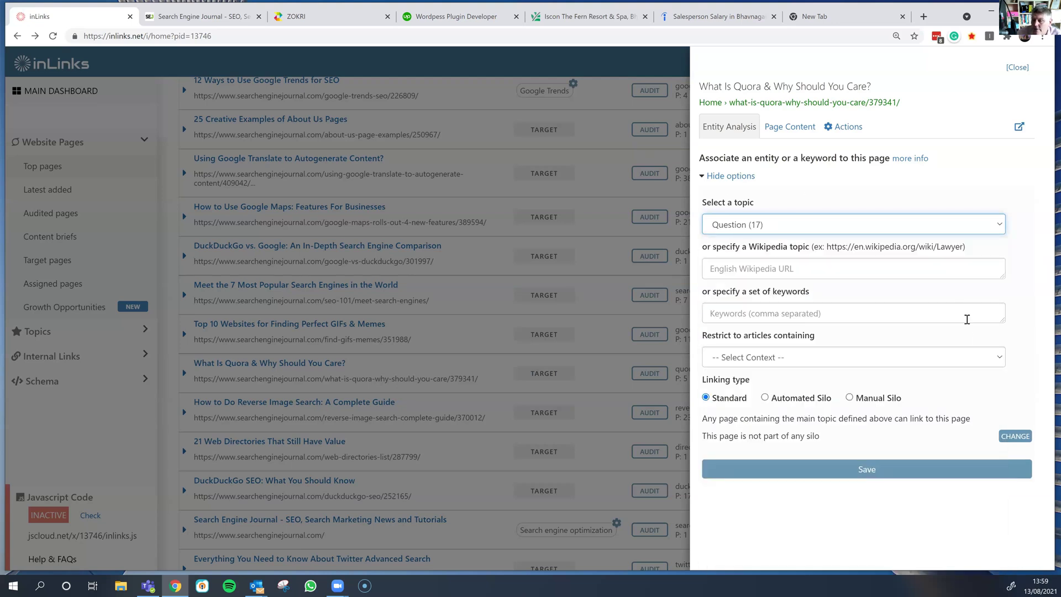
pyautogui.click(997, 357)
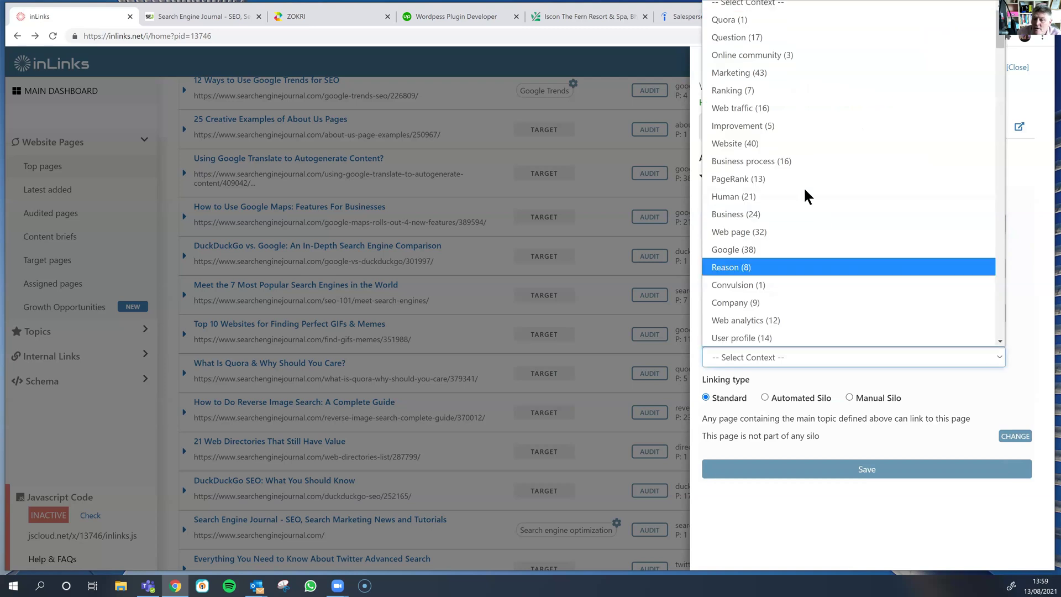
pyautogui.click(775, 185)
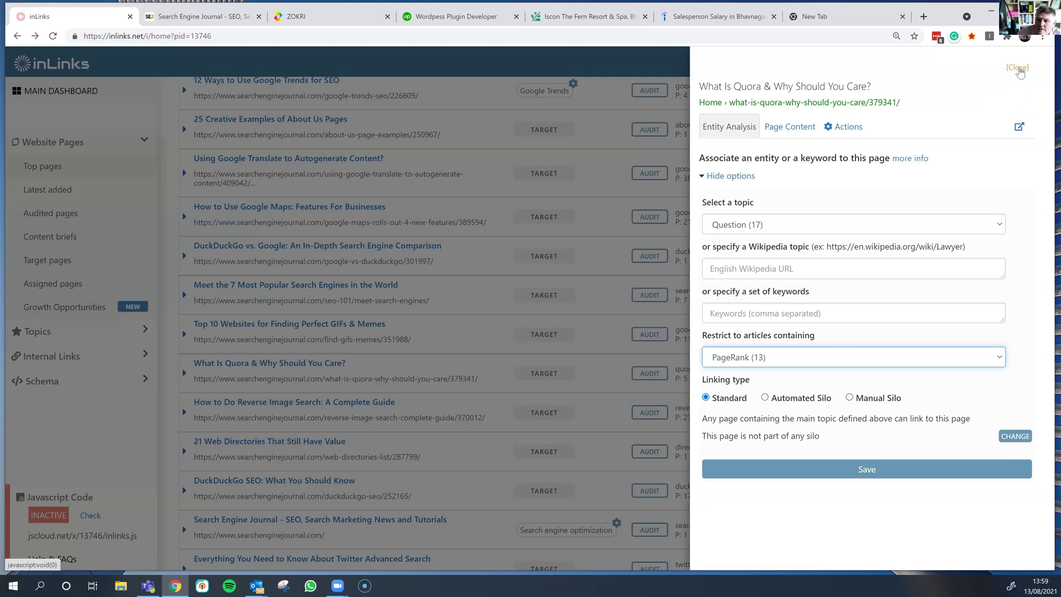
# - Dismiss the Quora article's topic panel and scroll back to the top of Top Pages
pyautogui.click(1019, 70)
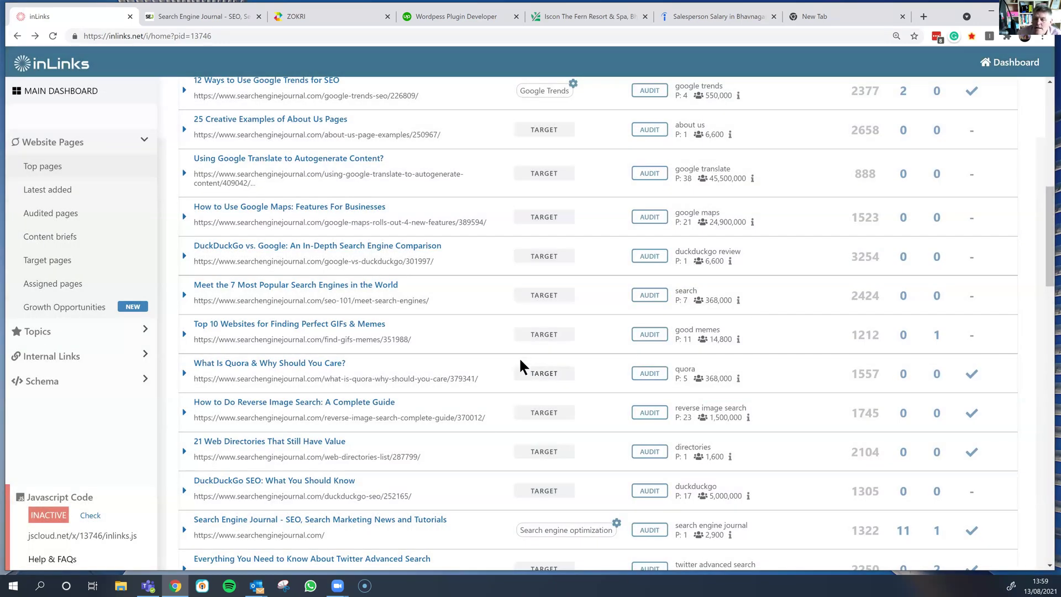
pyautogui.scroll(1, 514, 386)
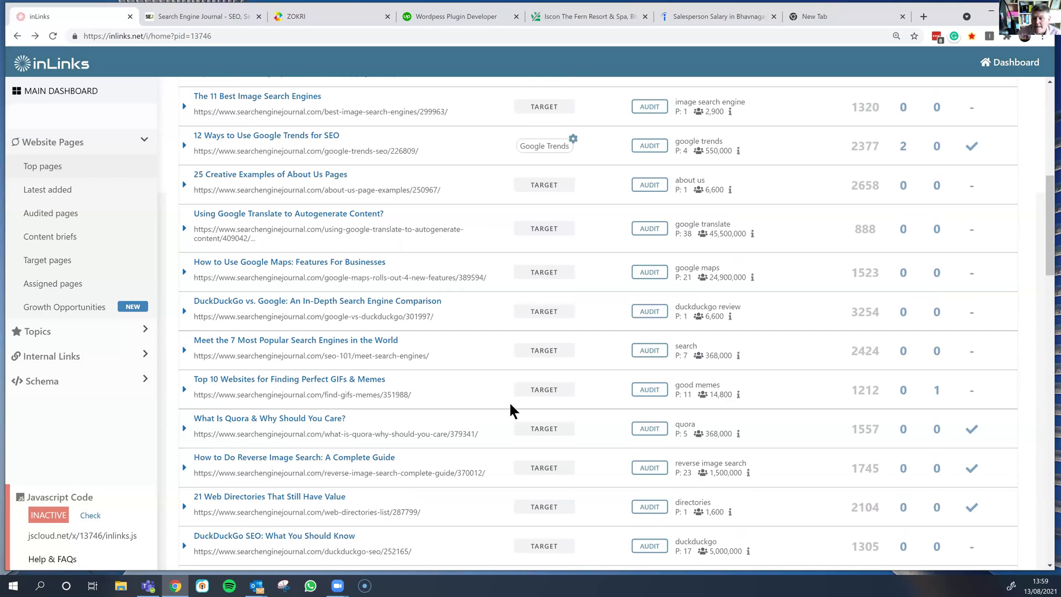
pyautogui.scroll(4, 446, 347)
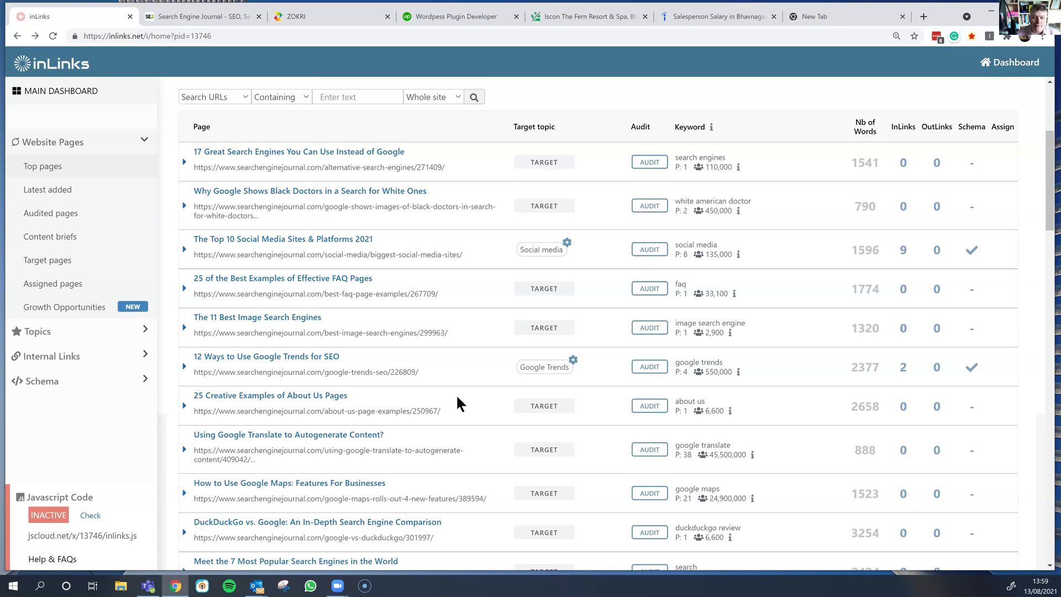
pyautogui.scroll(3, 452, 388)
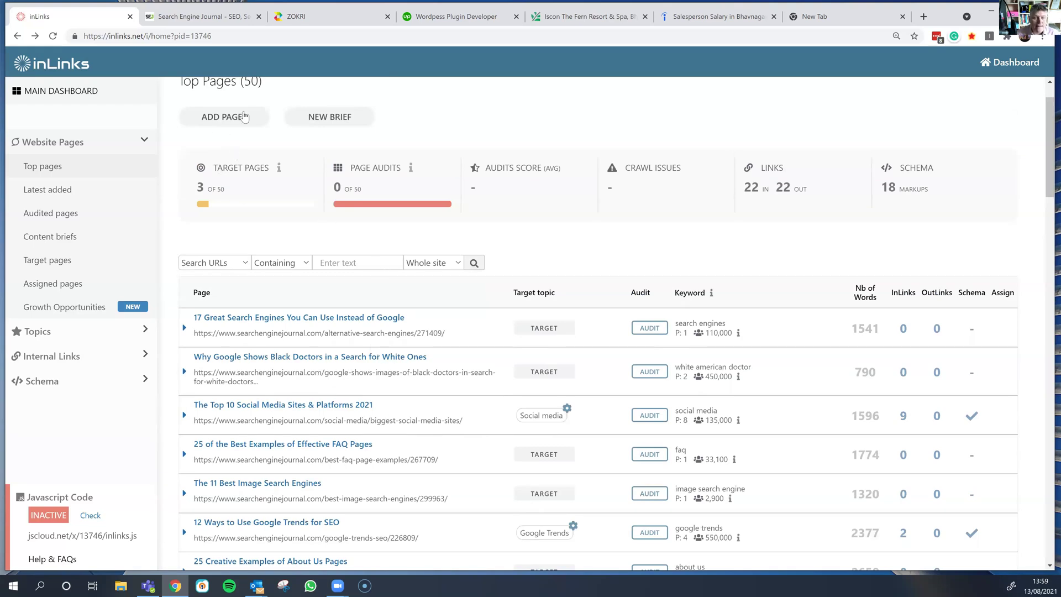
pyautogui.scroll(1, 449, 118)
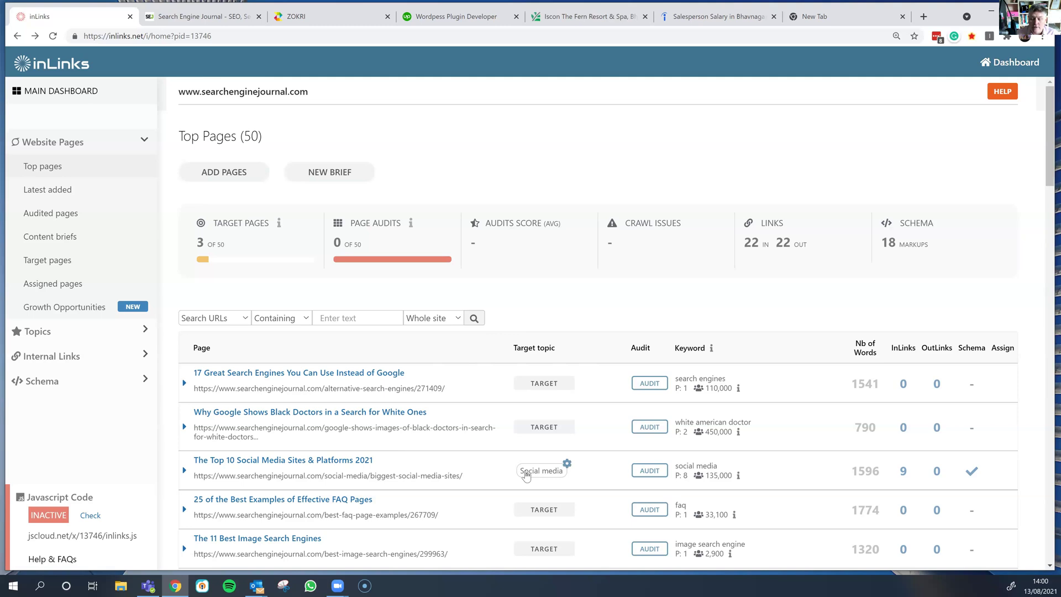
pyautogui.scroll(-1, 507, 511)
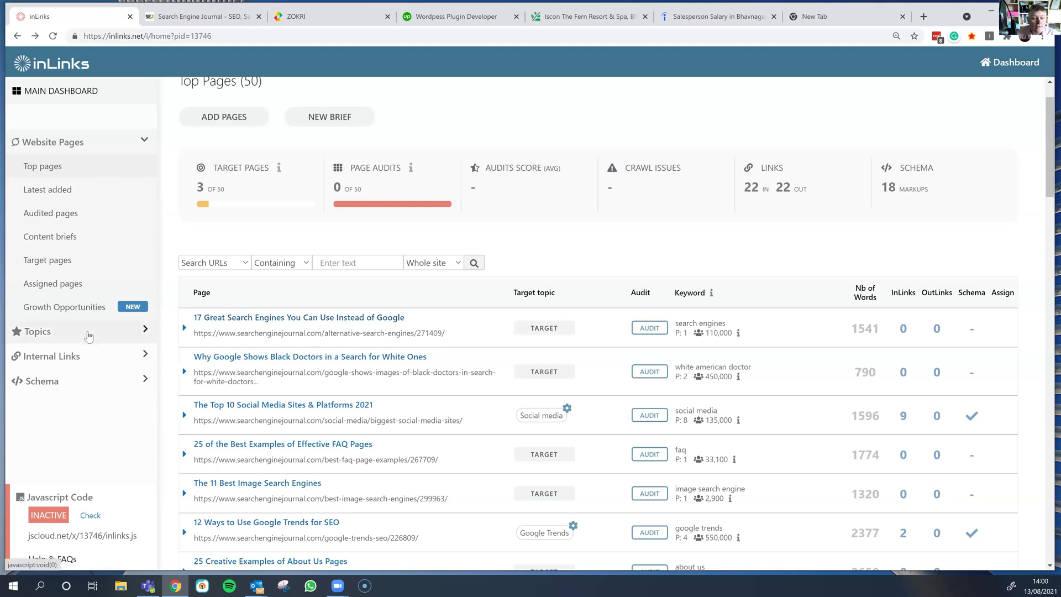
# - Show the Most used topics as a wheel graph of the 500+ mapped topics
pyautogui.click(88, 333)
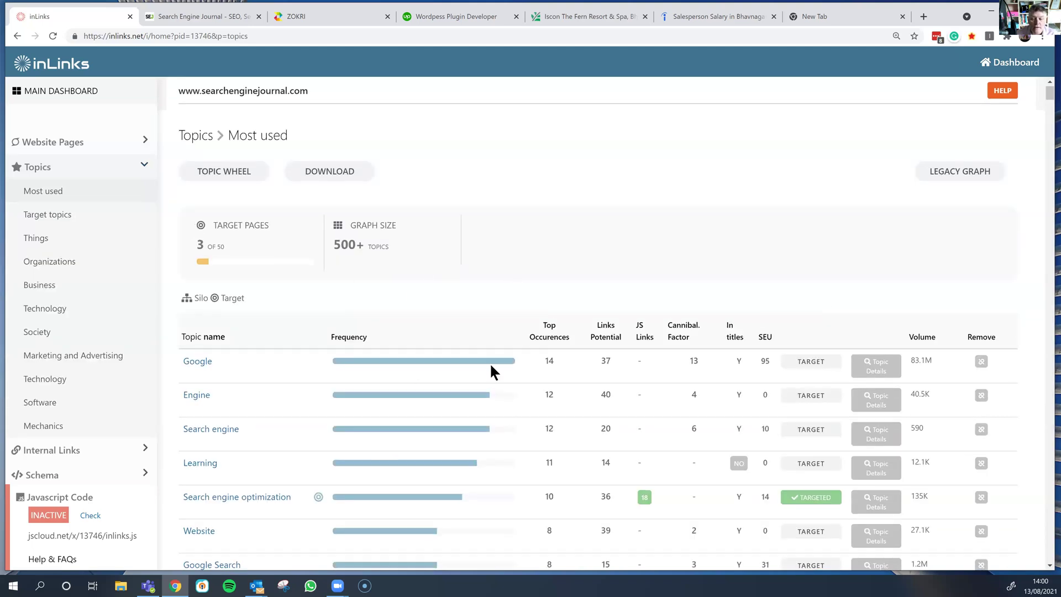
pyautogui.scroll(-4, 489, 364)
pyautogui.scroll(4, 486, 365)
pyautogui.click(248, 179)
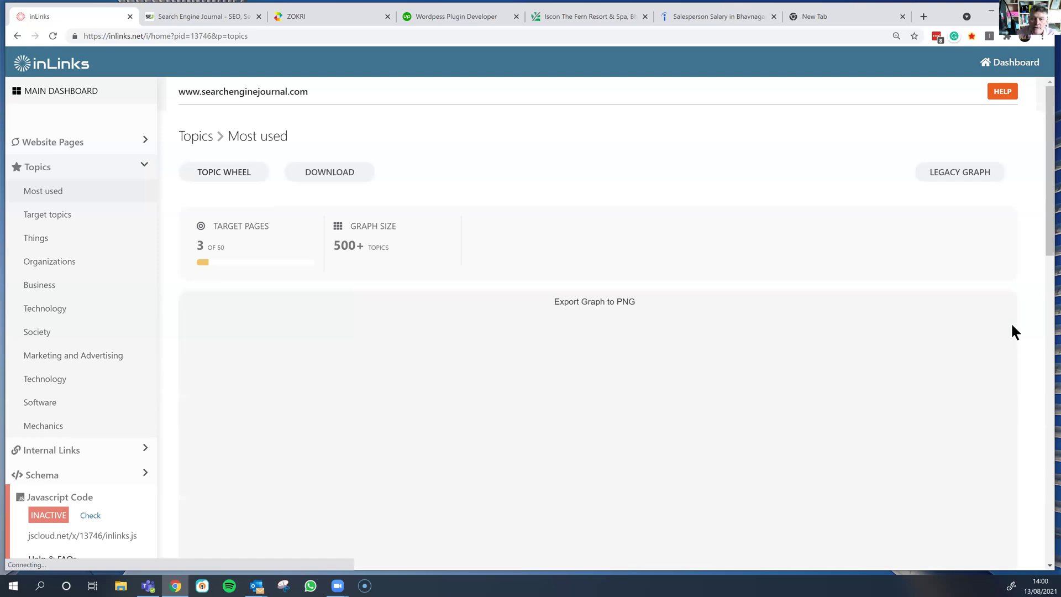
pyautogui.moveTo(1044, 224)
pyautogui.mouseDown()
pyautogui.moveTo(1045, 462)
pyautogui.moveTo(1045, 182)
pyautogui.mouseUp()
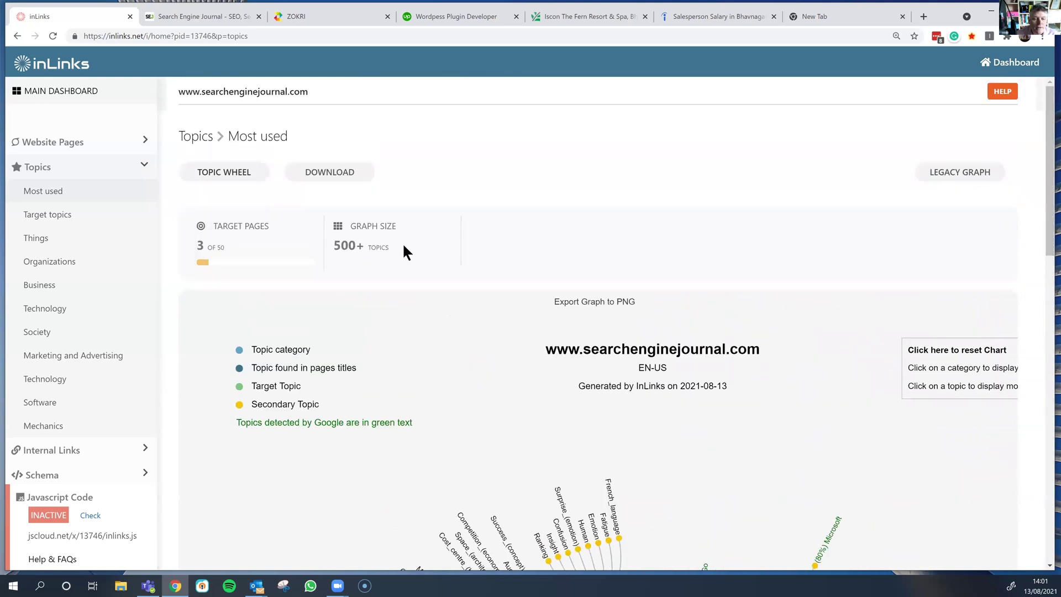
# - Switch from the topic wheel back to the Most used topics table
pyautogui.click(55, 191)
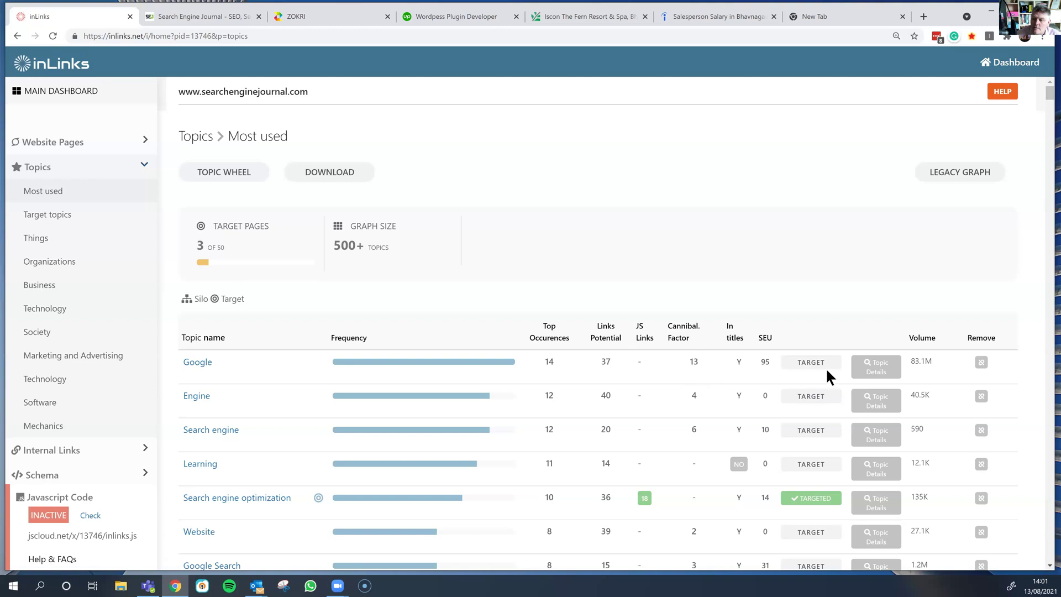
# - Bring up the Google topic details and view related headings for Microsoft Bing
pyautogui.click(882, 369)
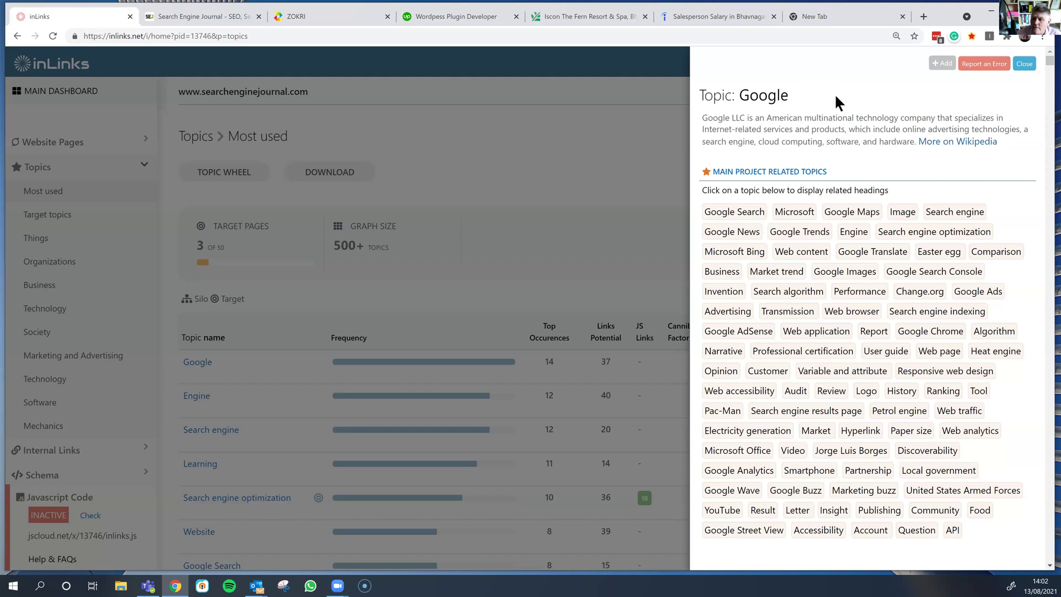
pyautogui.scroll(-1, 861, 144)
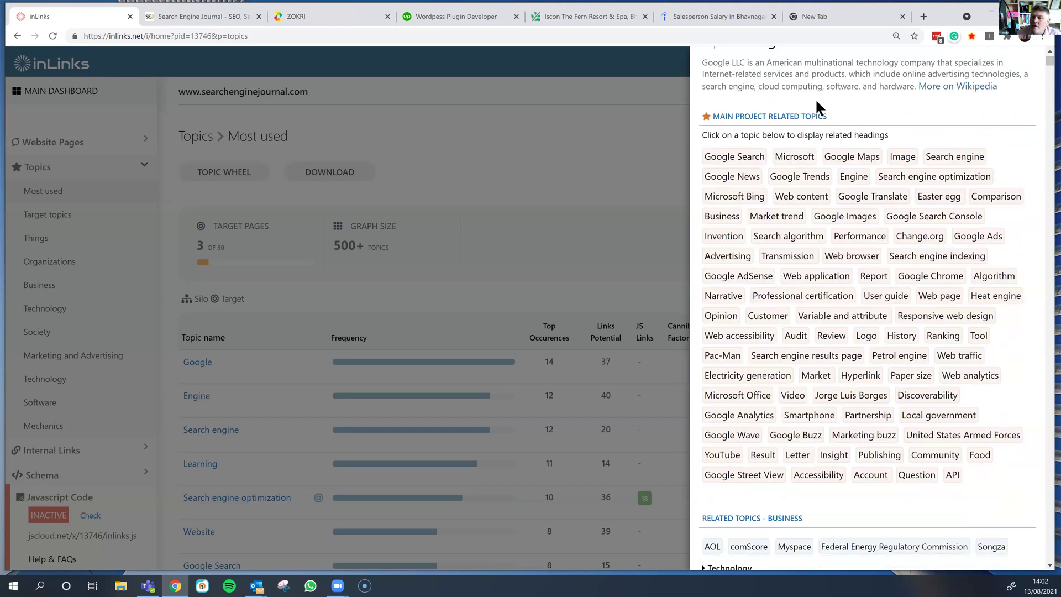
pyautogui.scroll(1, 814, 105)
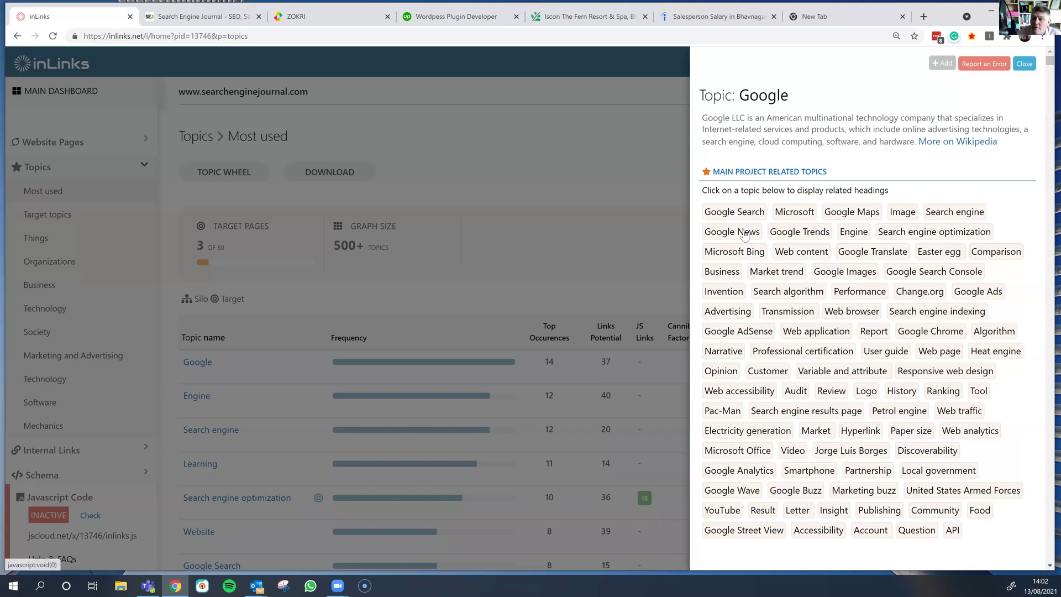
pyautogui.click(750, 255)
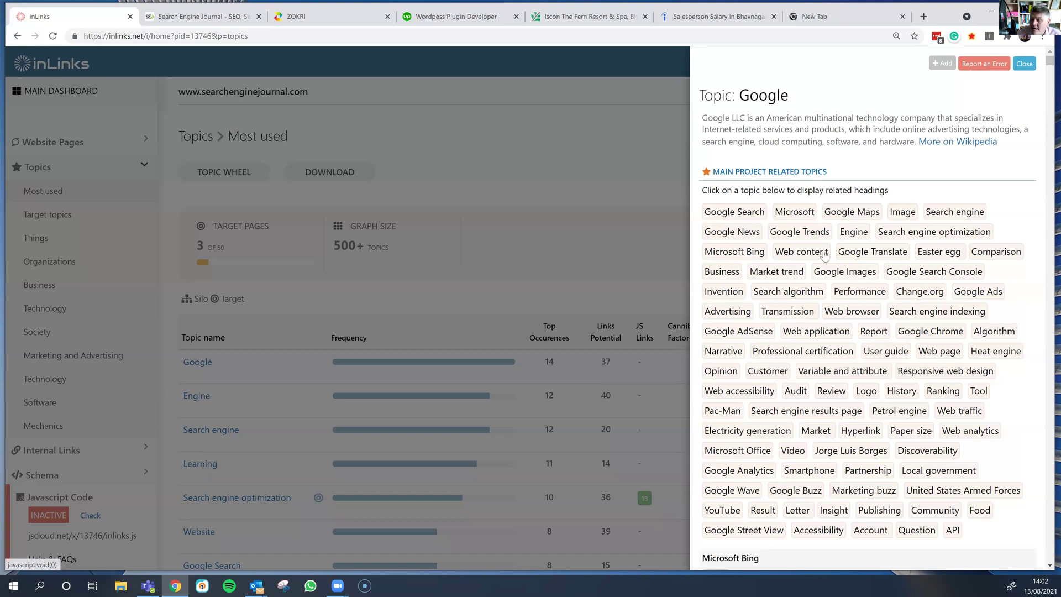
pyautogui.scroll(-4, 818, 254)
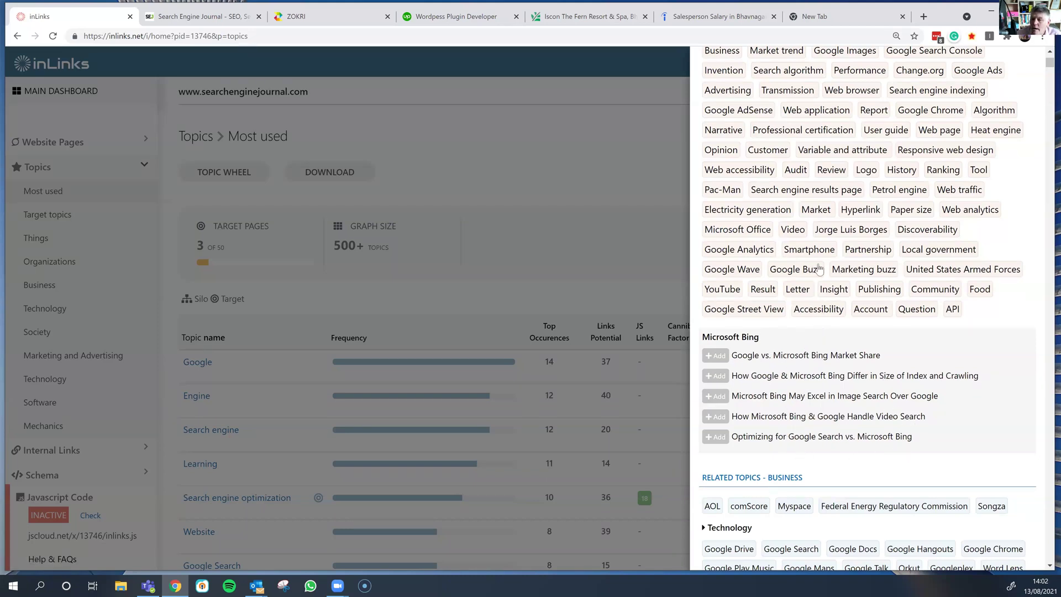
# - Review the Smartphone related headings, then dismiss the Google topic details
pyautogui.click(809, 249)
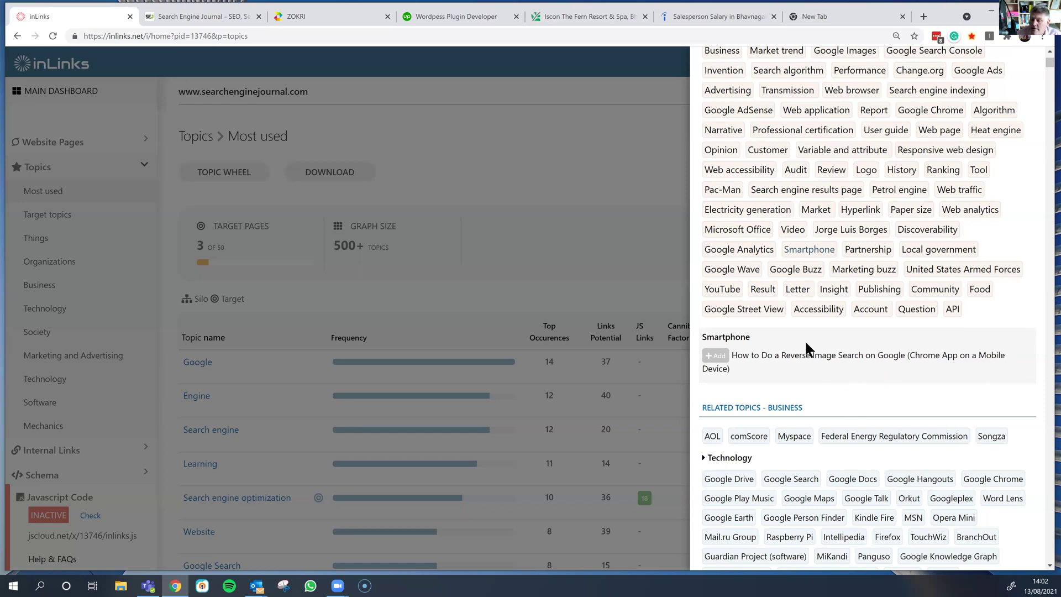
pyautogui.scroll(3, 853, 359)
pyautogui.scroll(1, 781, 164)
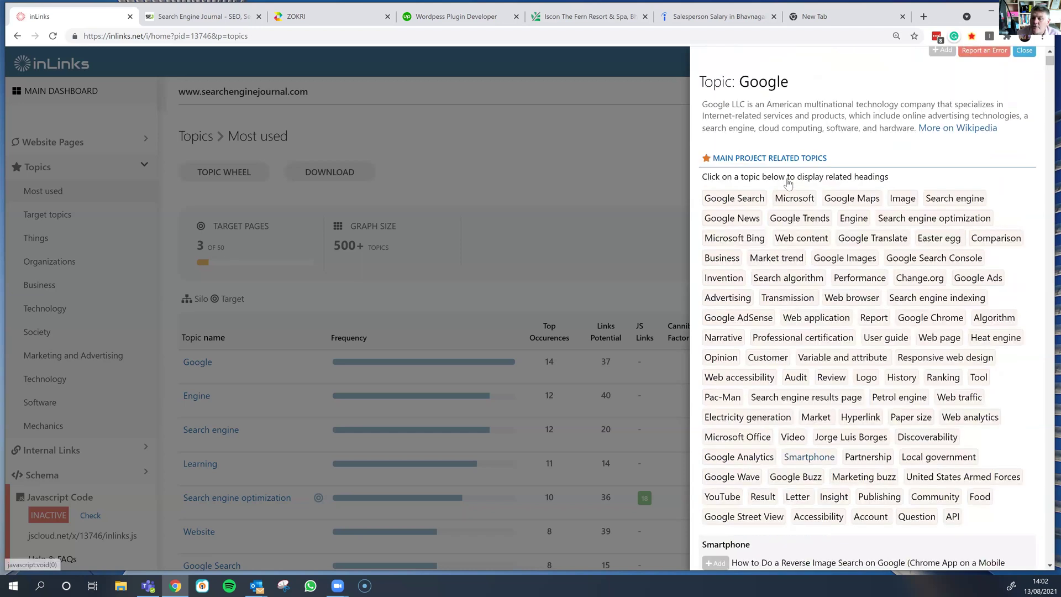
pyautogui.scroll(-5, 880, 462)
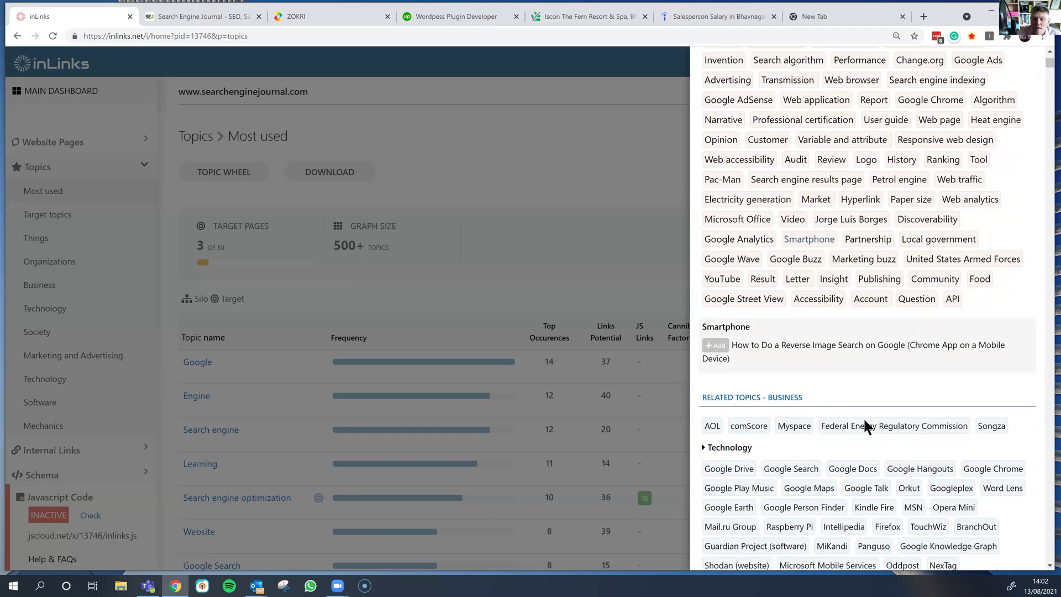
pyautogui.scroll(-1, 863, 417)
pyautogui.scroll(5, 885, 337)
pyautogui.scroll(1, 880, 330)
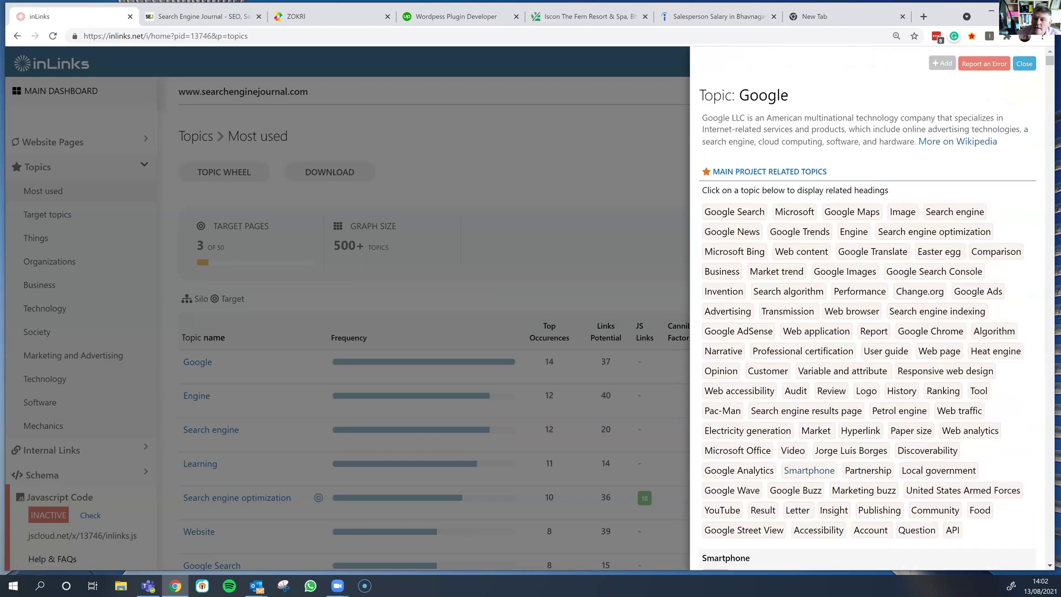
pyautogui.click(1029, 69)
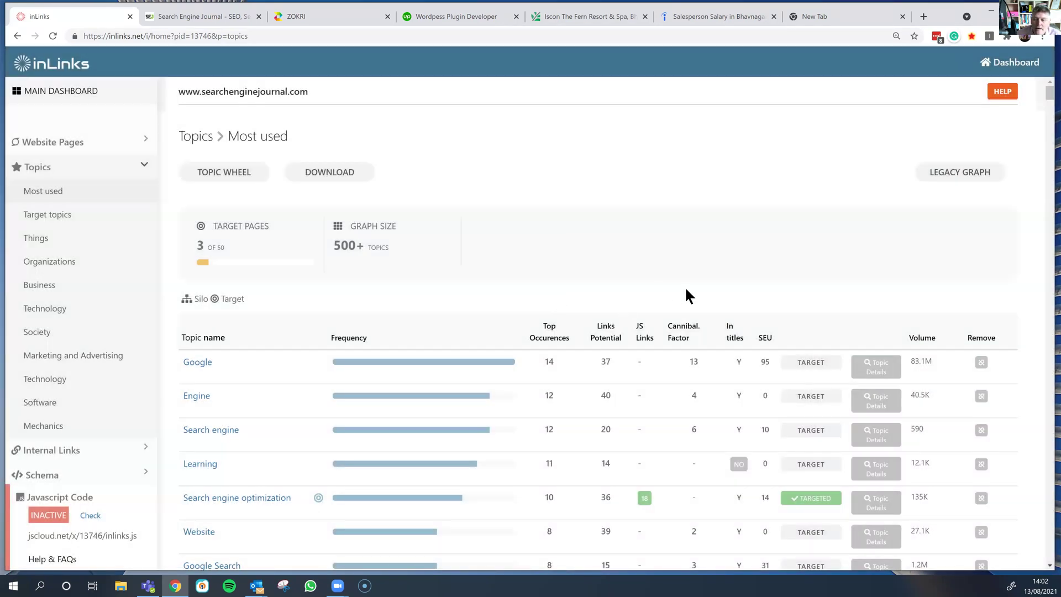
# - Browse Google's potential target pages, led by 17 Great Search Engines, then dismiss without selecting
pyautogui.click(810, 362)
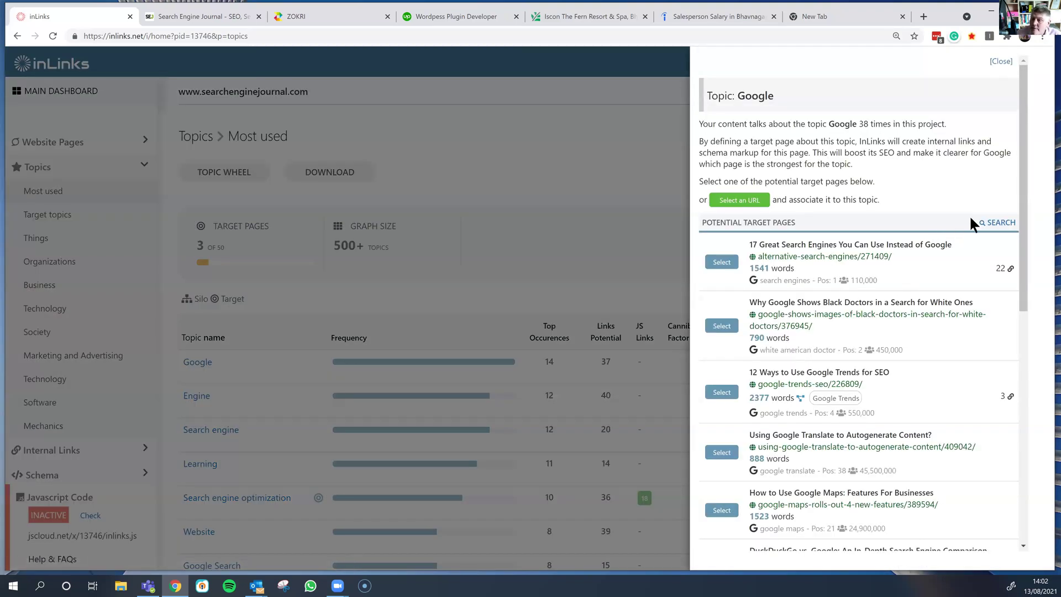
pyautogui.moveTo(1019, 180); pyautogui.dragTo(1010, 453)
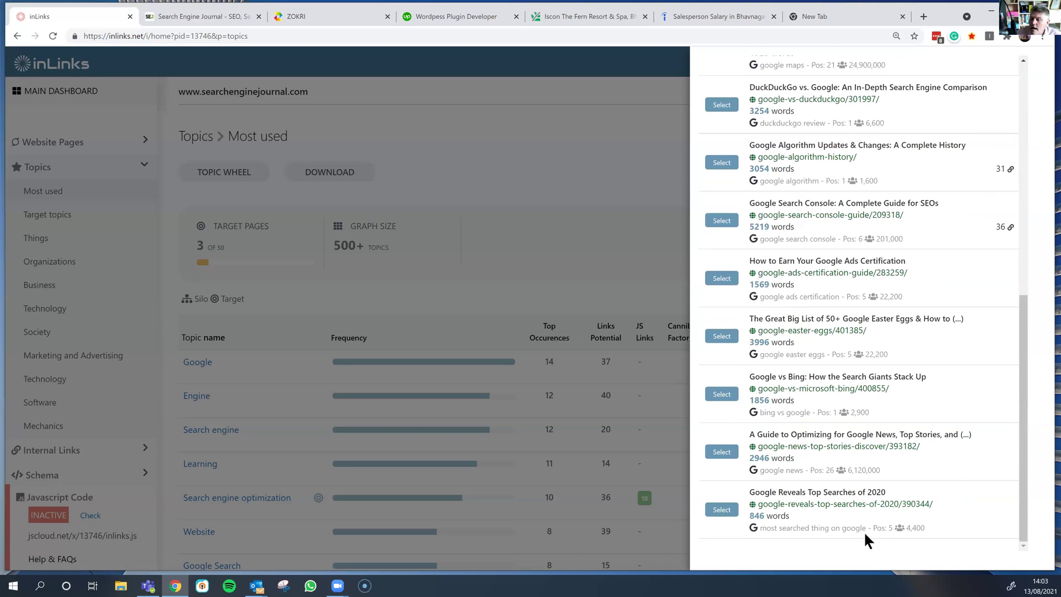
pyautogui.scroll(1, 829, 407)
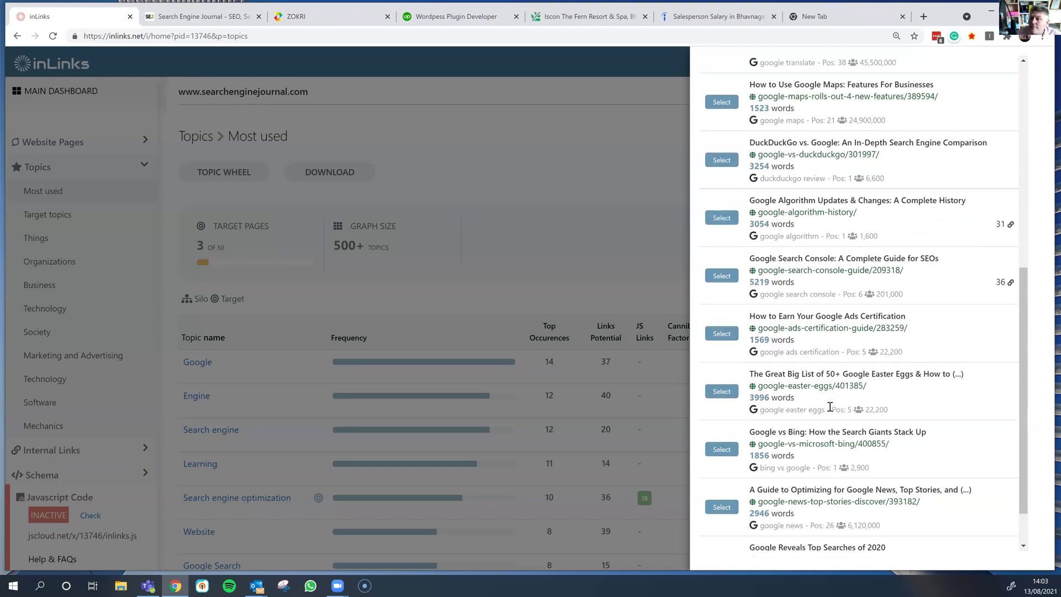
pyautogui.scroll(1, 824, 395)
pyautogui.scroll(1, 839, 379)
pyautogui.scroll(1, 818, 388)
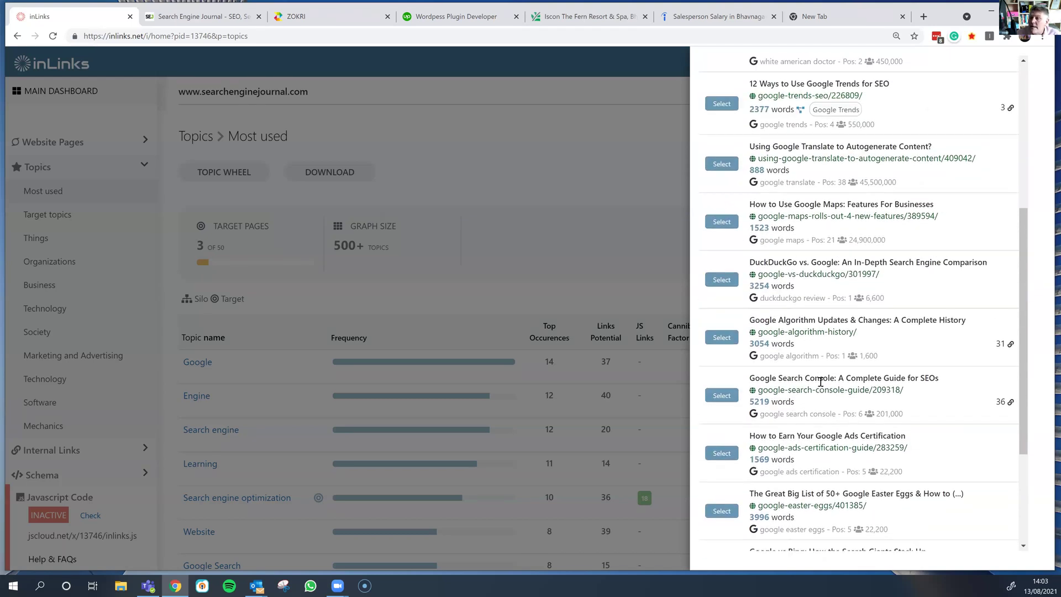
pyautogui.scroll(1, 823, 389)
pyautogui.scroll(1, 828, 389)
pyautogui.scroll(1, 827, 389)
pyautogui.scroll(1, 838, 390)
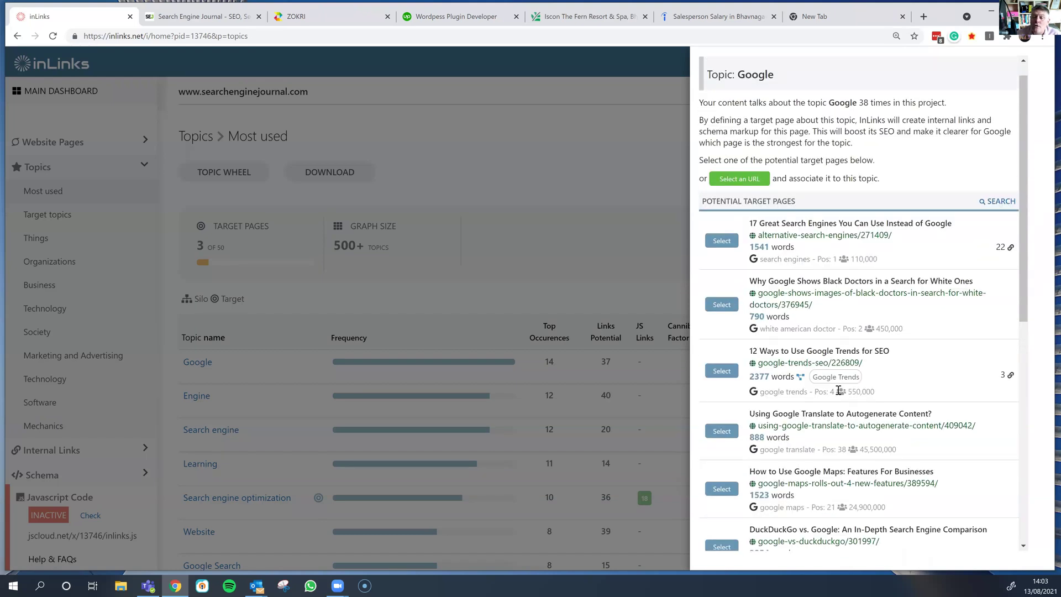
pyautogui.scroll(1, 886, 365)
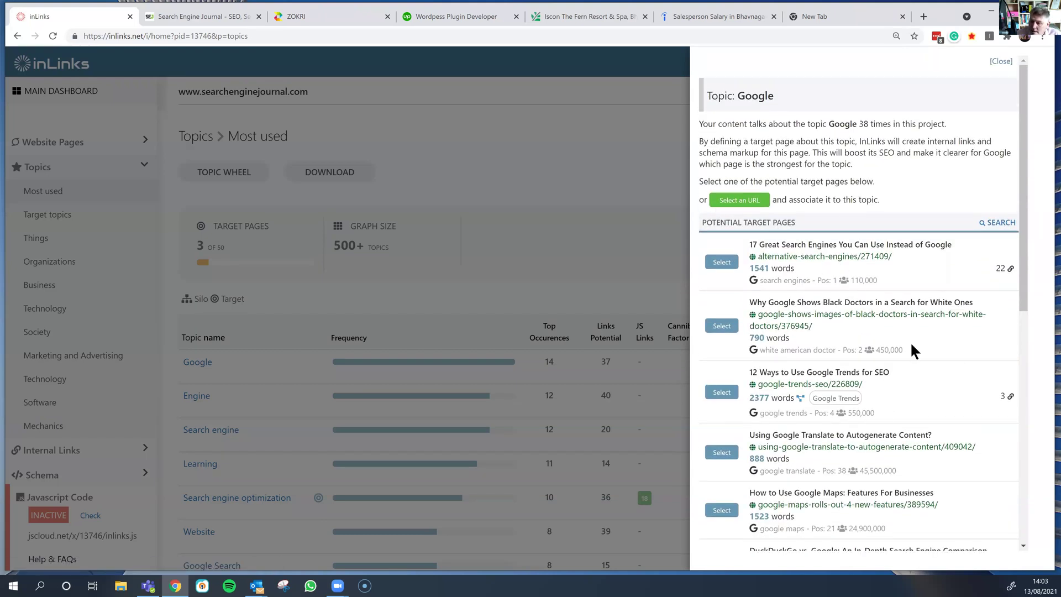
pyautogui.scroll(-1, 880, 332)
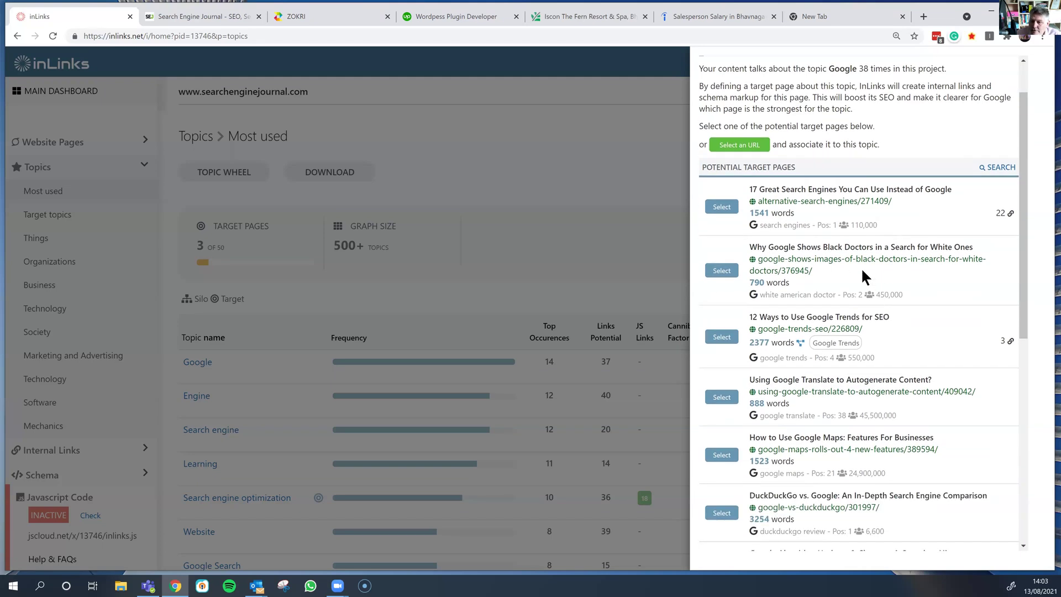
pyautogui.scroll(1, 885, 462)
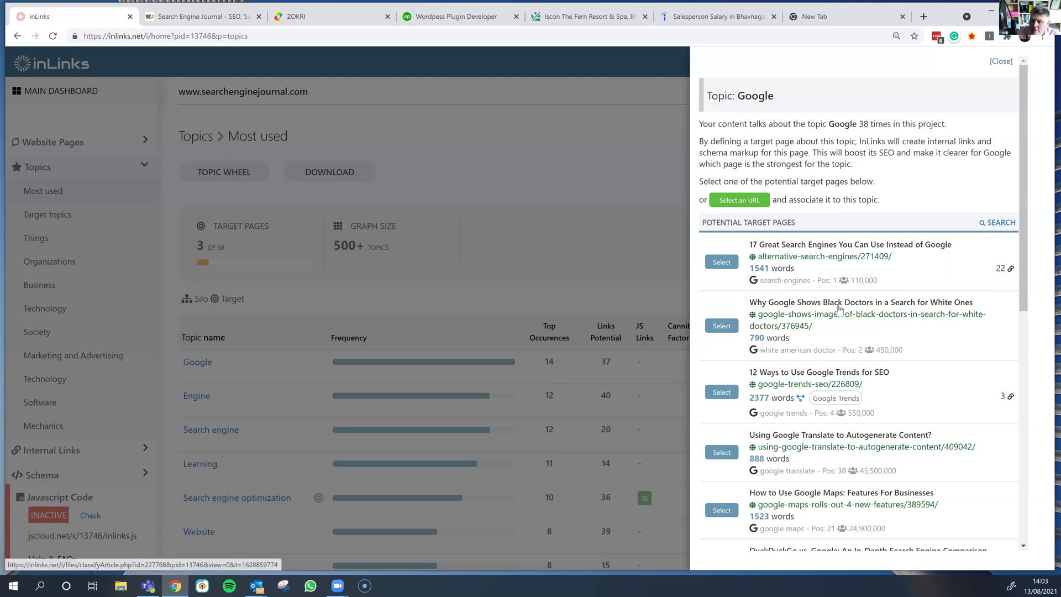
pyautogui.scroll(-2, 838, 375)
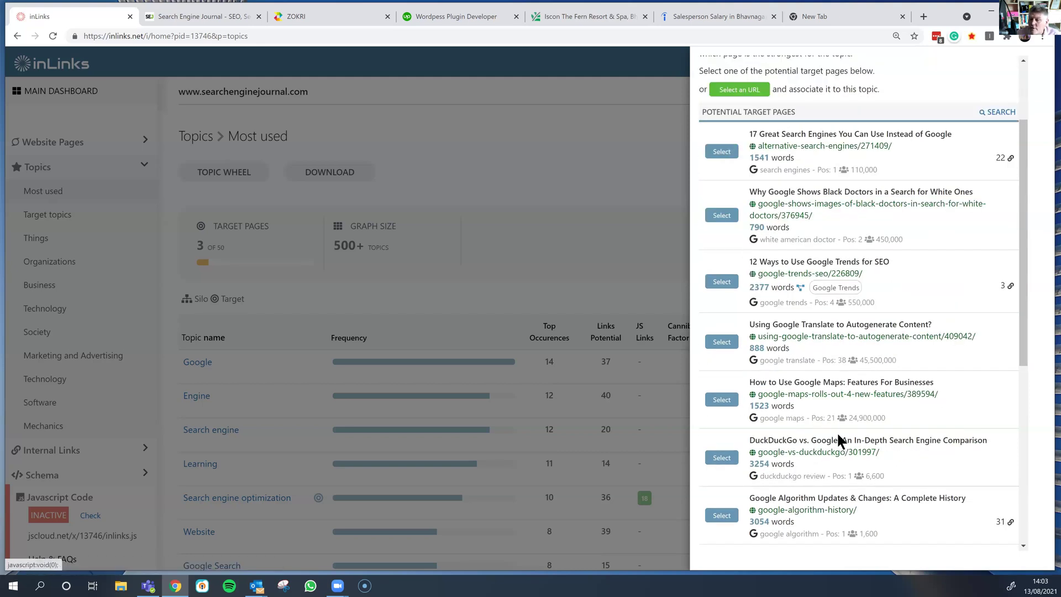
pyautogui.scroll(-1, 837, 439)
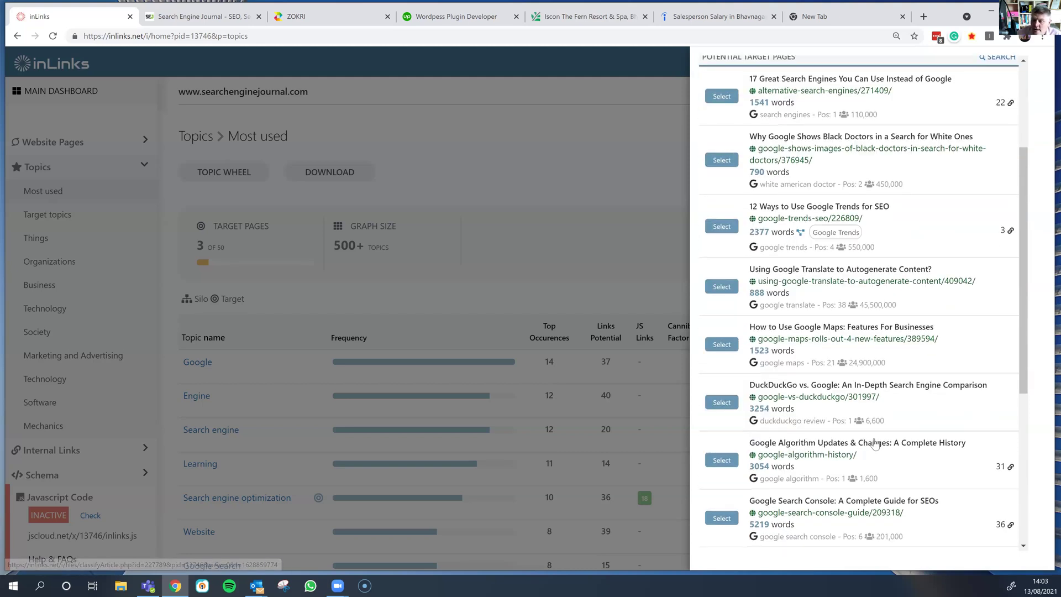
pyautogui.scroll(-2, 892, 424)
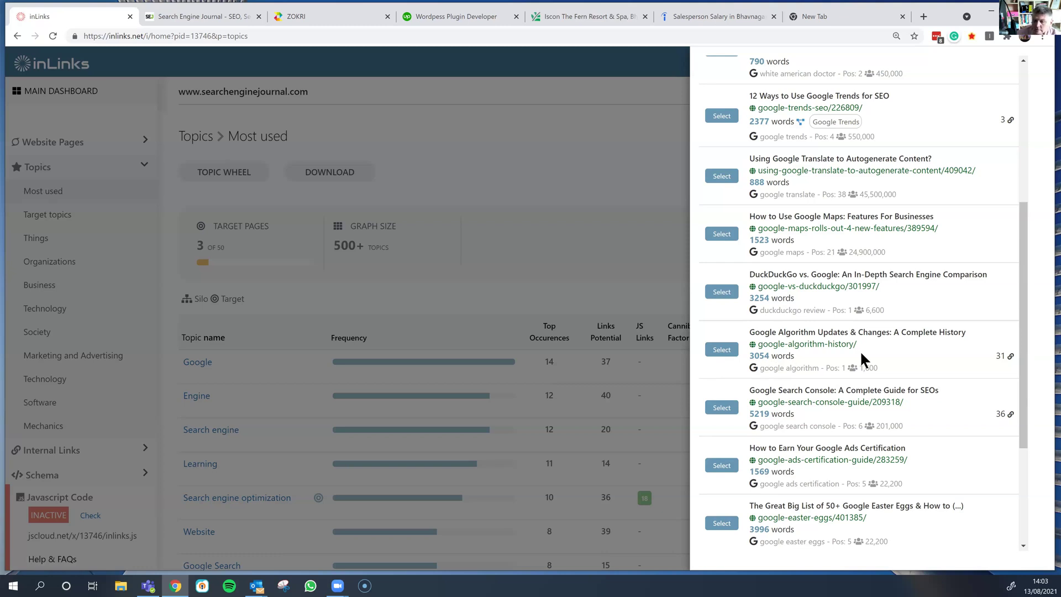
pyautogui.scroll(5, 870, 340)
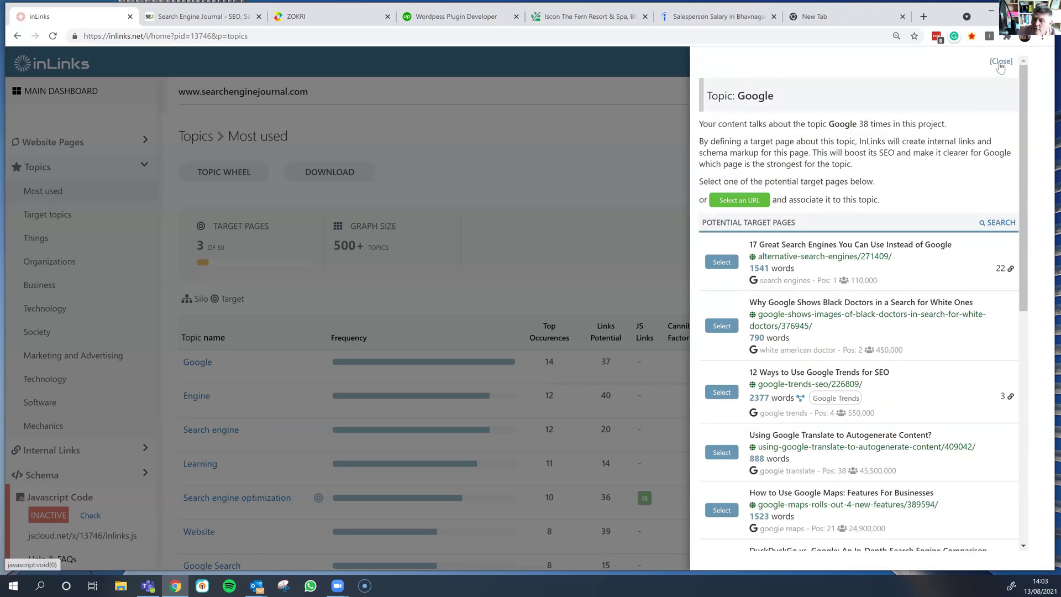
pyautogui.scroll(-1, 905, 431)
pyautogui.scroll(-3, 920, 475)
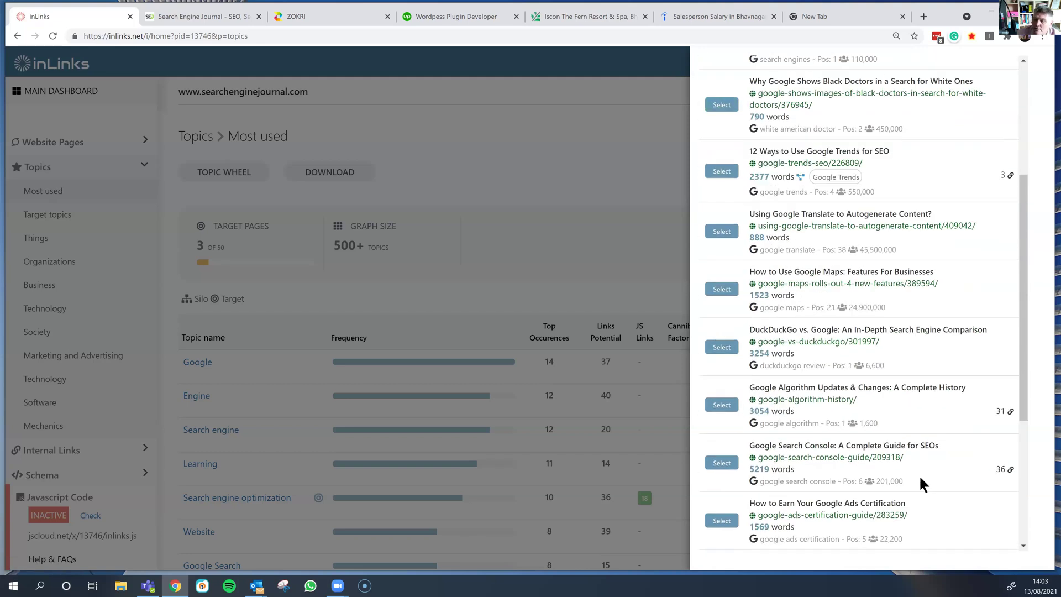
pyautogui.scroll(-2, 913, 463)
pyautogui.scroll(3, 917, 442)
pyautogui.scroll(4, 918, 423)
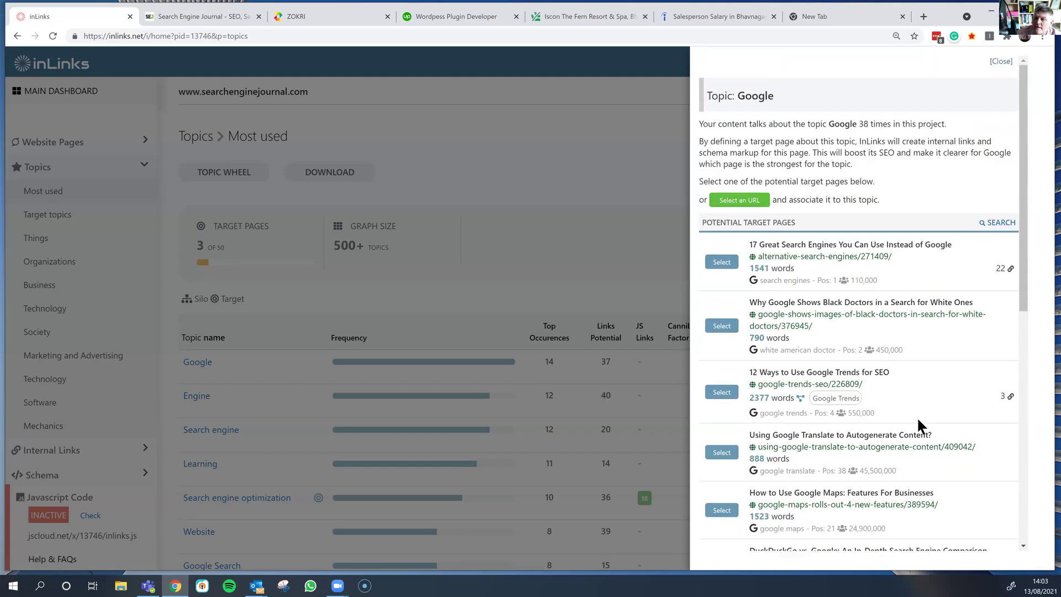
pyautogui.click(998, 61)
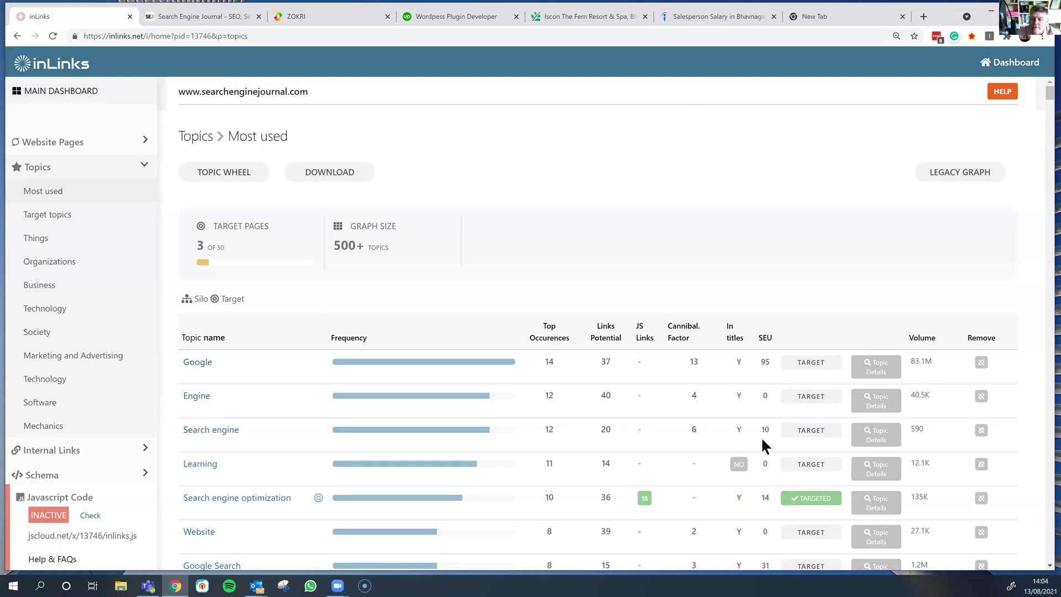
# - Assign the '17 Great Search Engines' article as the Search engine topic's target page
pyautogui.click(811, 435)
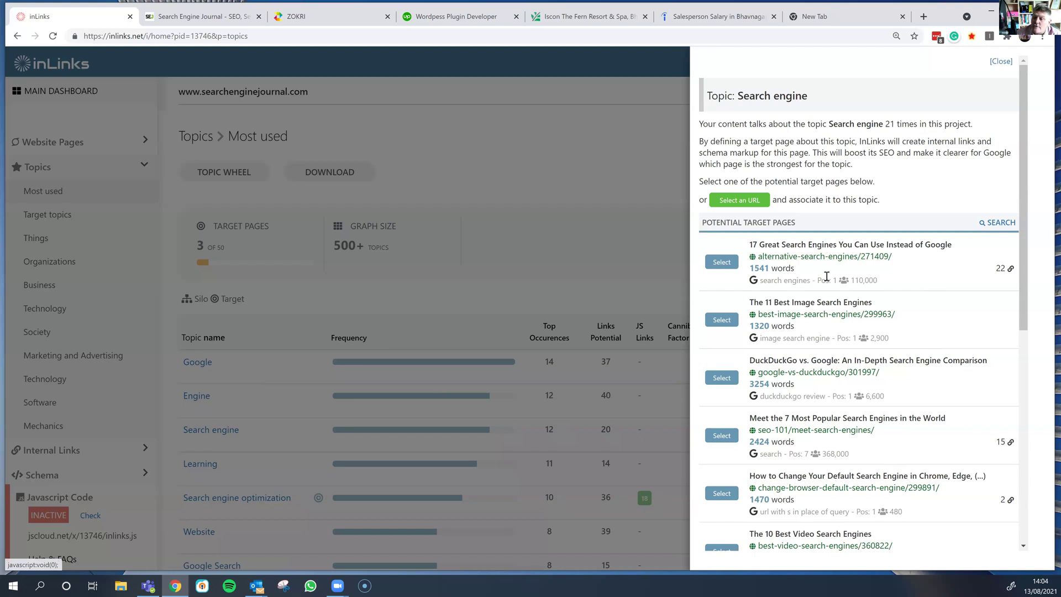
pyautogui.click(725, 263)
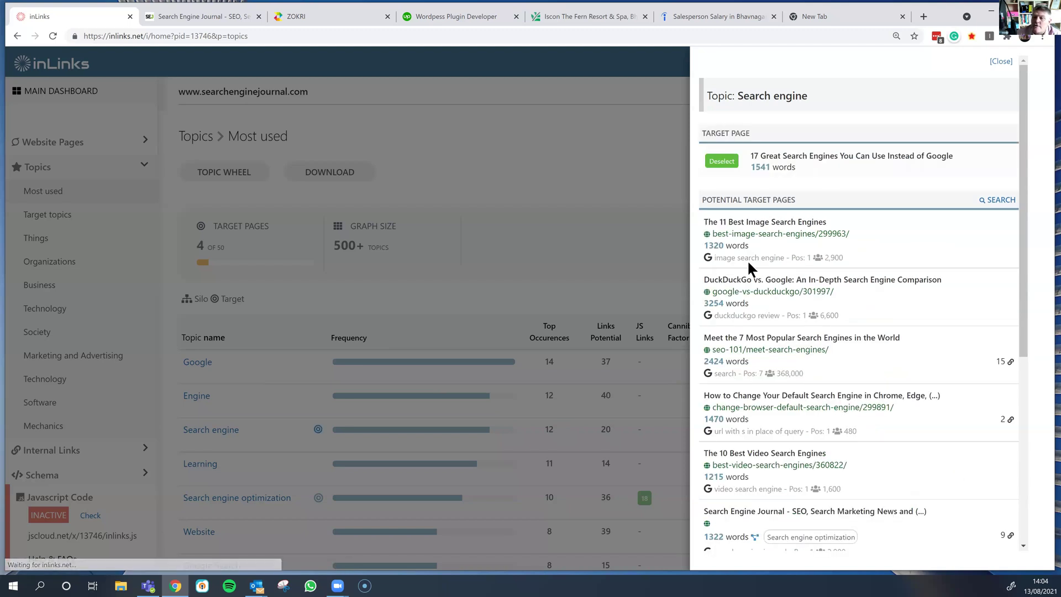
pyautogui.click(1001, 62)
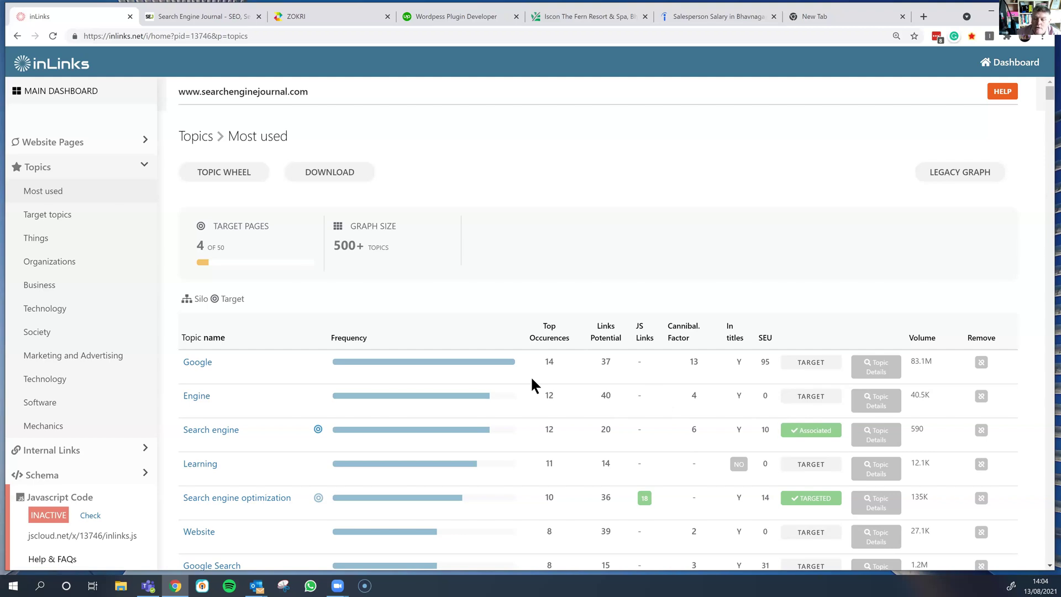
pyautogui.scroll(-5, 531, 379)
pyautogui.scroll(2, 541, 373)
pyautogui.scroll(-2, 542, 372)
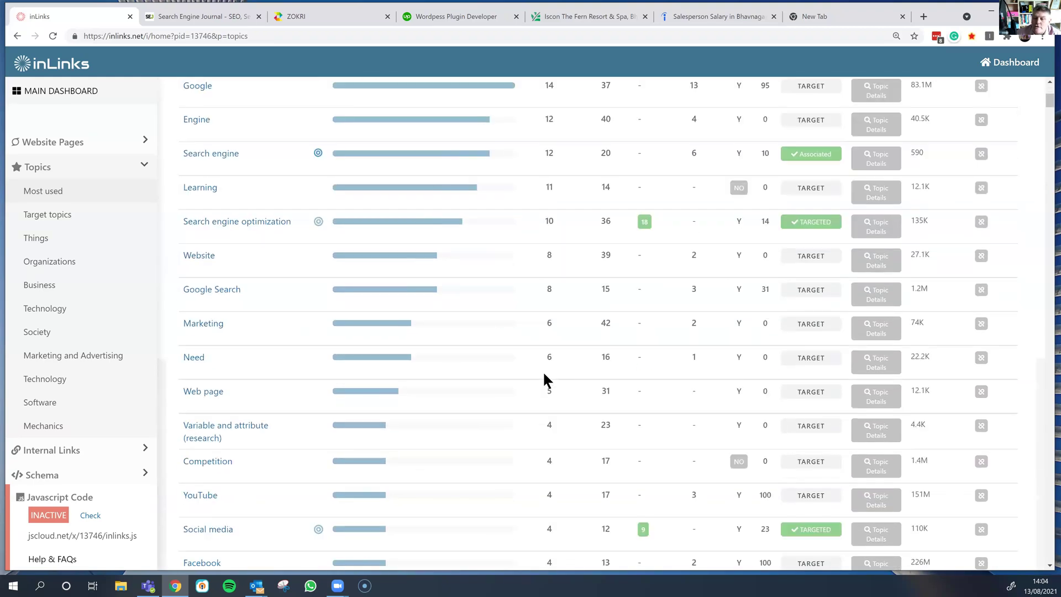
pyautogui.scroll(5, 542, 373)
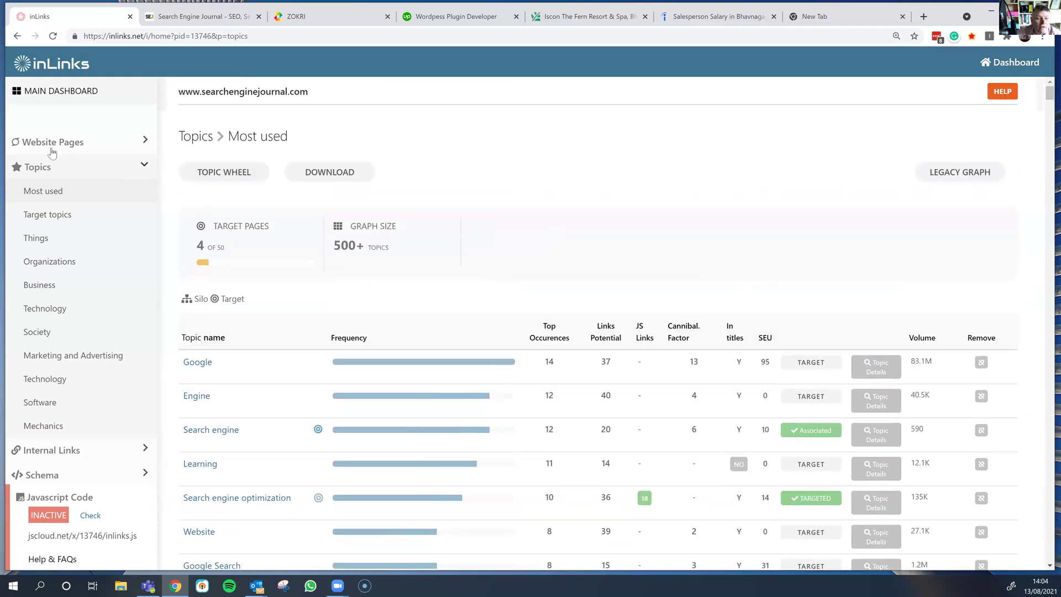
# - Go to Website Pages' Top Pages table of 50 pages and scroll it
pyautogui.click(54, 142)
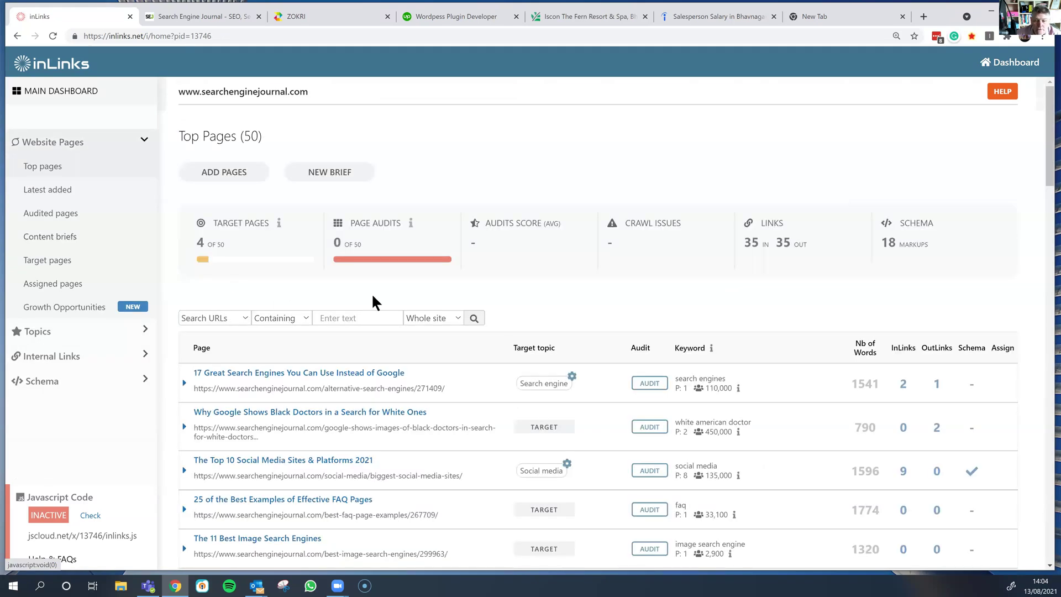
pyautogui.scroll(-2, 509, 303)
pyautogui.scroll(1, 508, 307)
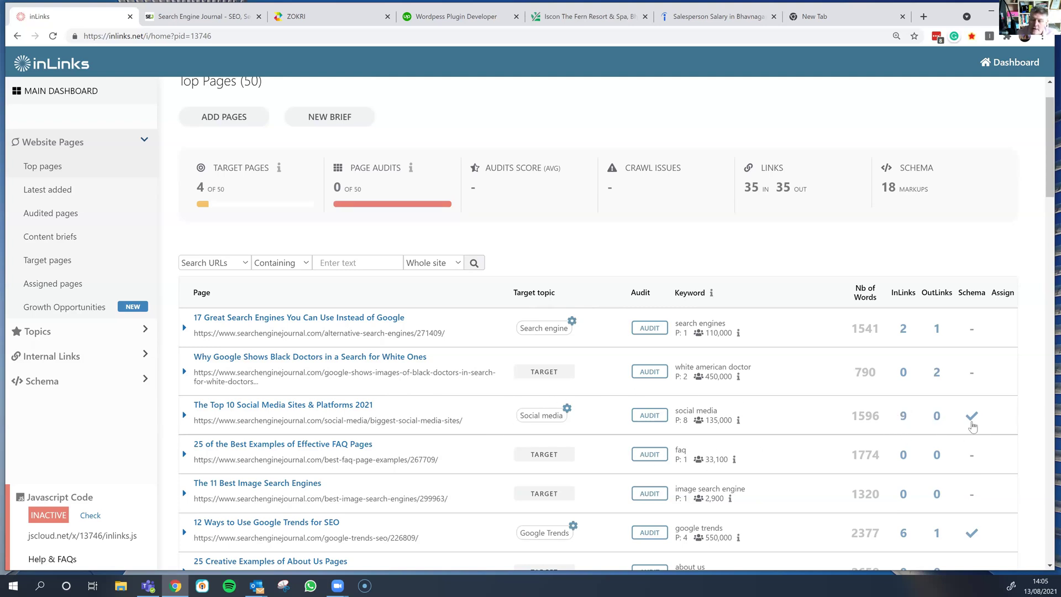
# - Expand the Top 10 Social Media Sites page's Schema.org markup and scroll its JSON-LD
pyautogui.click(972, 424)
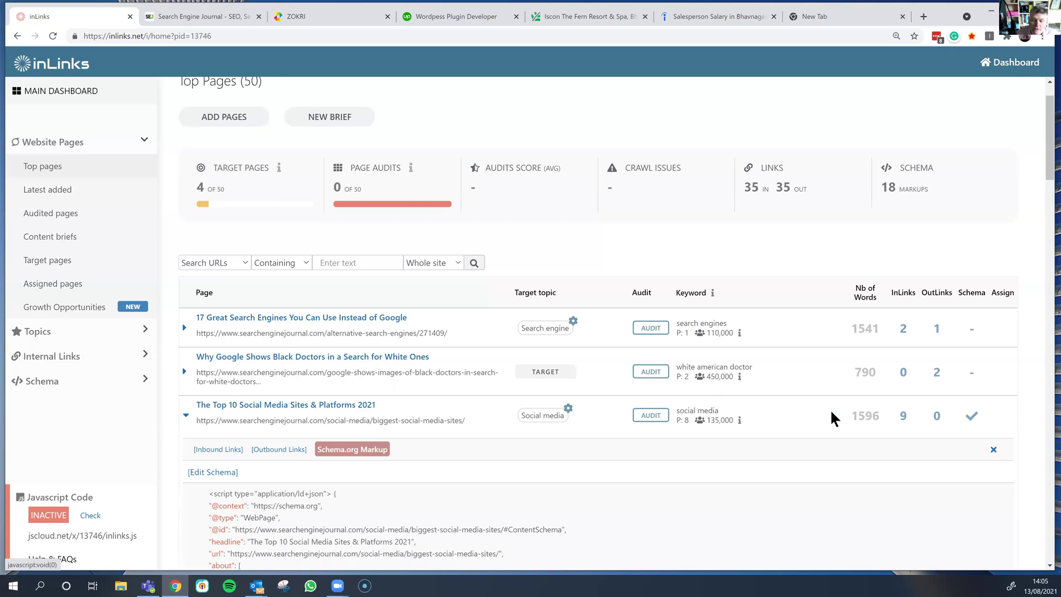
pyautogui.scroll(-2, 833, 419)
pyautogui.scroll(-1, 828, 417)
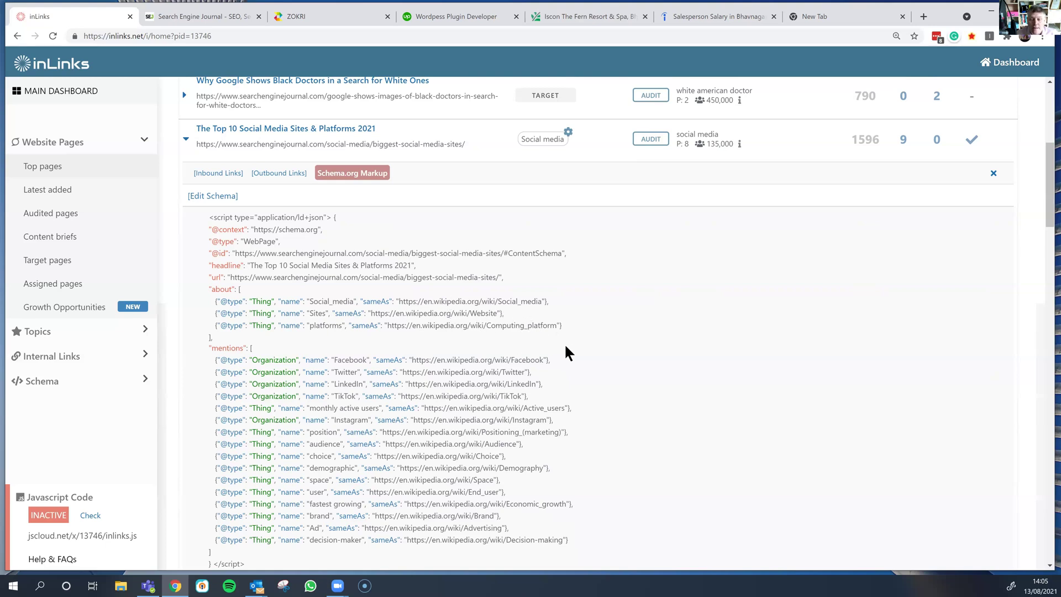
pyautogui.scroll(-1, 633, 368)
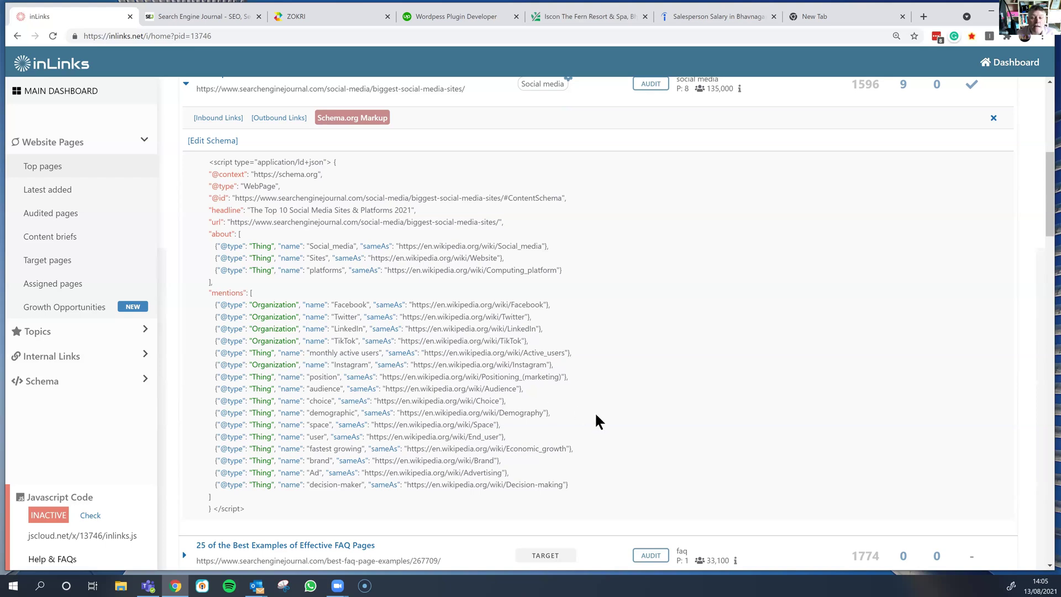
pyautogui.scroll(1, 596, 422)
pyautogui.scroll(1, 599, 426)
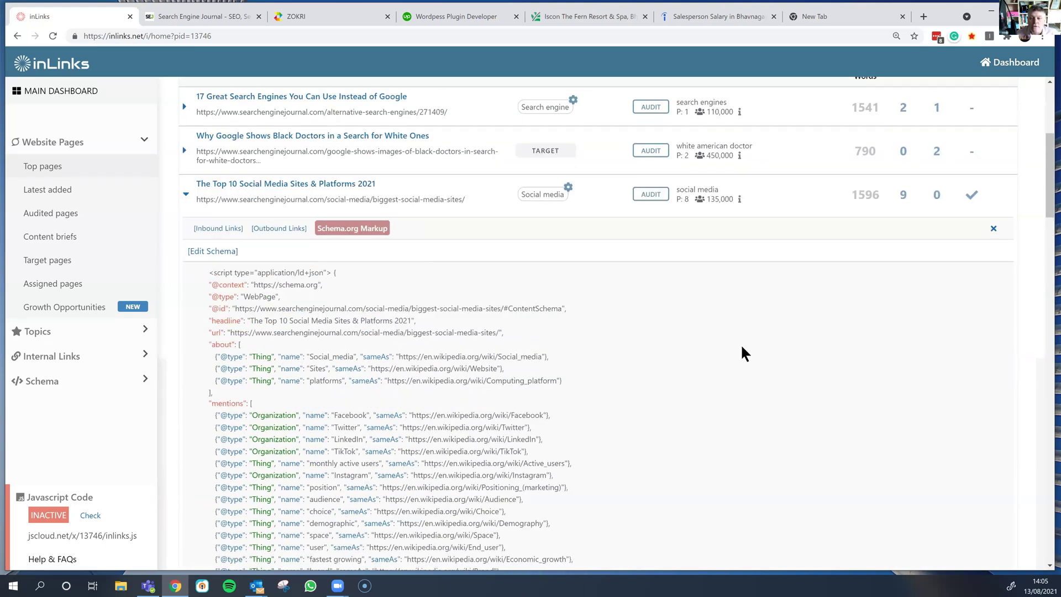
# - Collapse the schema markup and switch to the Target pages list of four pages
pyautogui.click(993, 229)
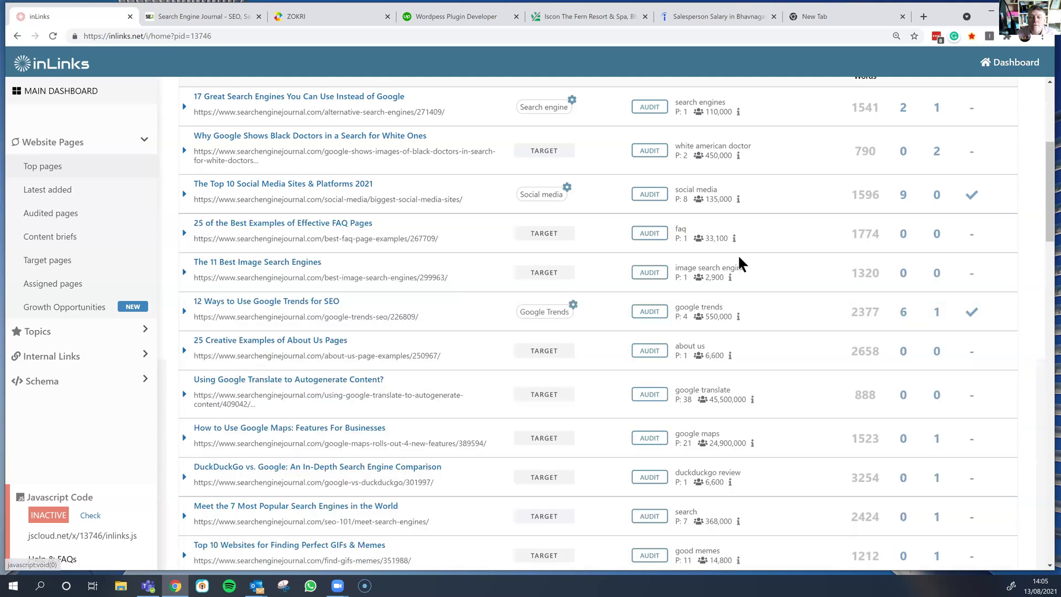
pyautogui.scroll(2, 431, 475)
pyautogui.scroll(1, 430, 471)
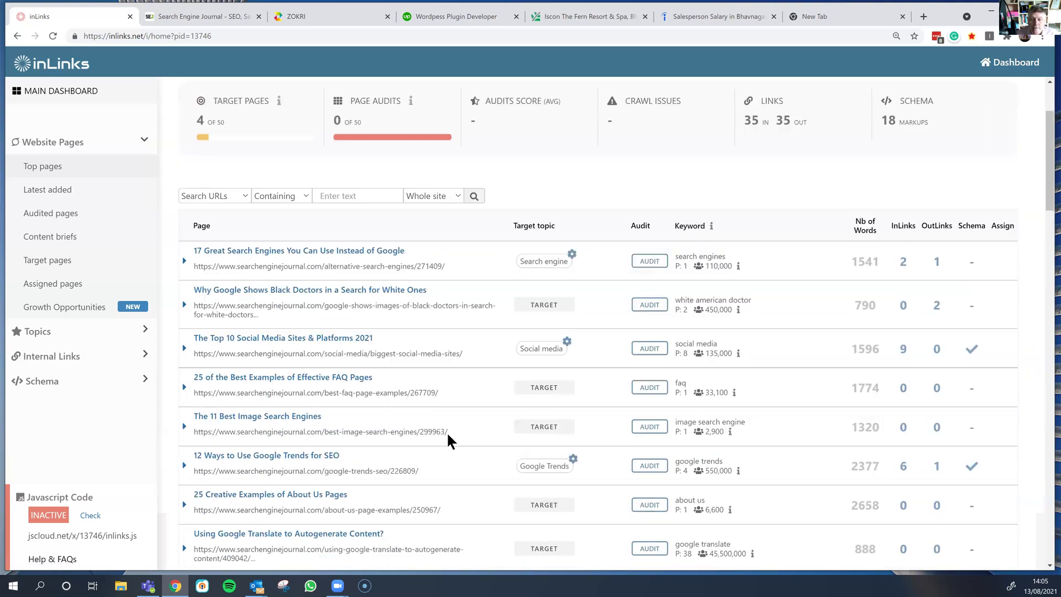
pyautogui.scroll(1, 446, 432)
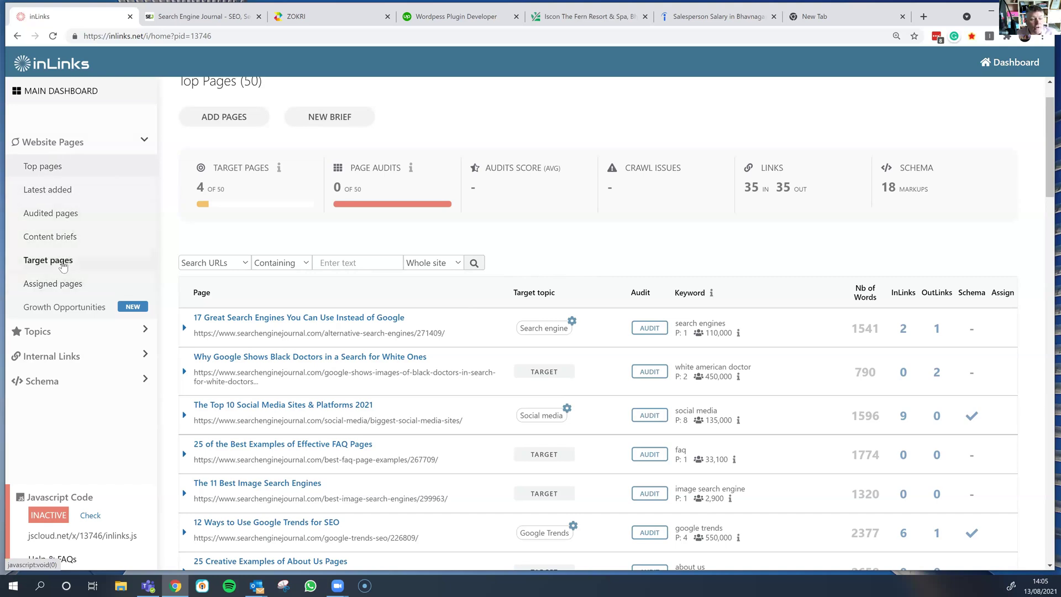
pyautogui.click(63, 267)
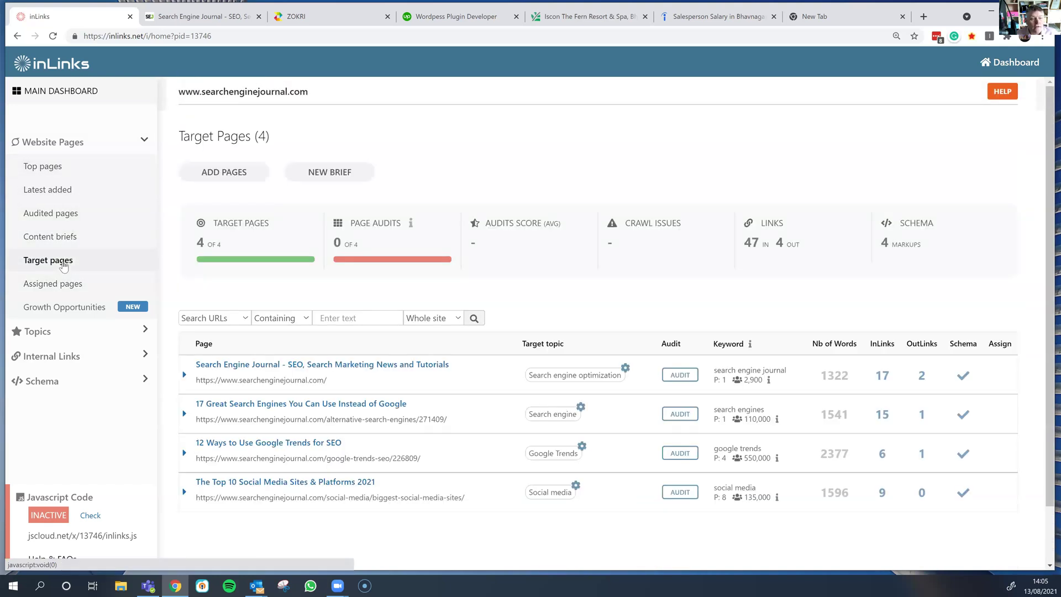